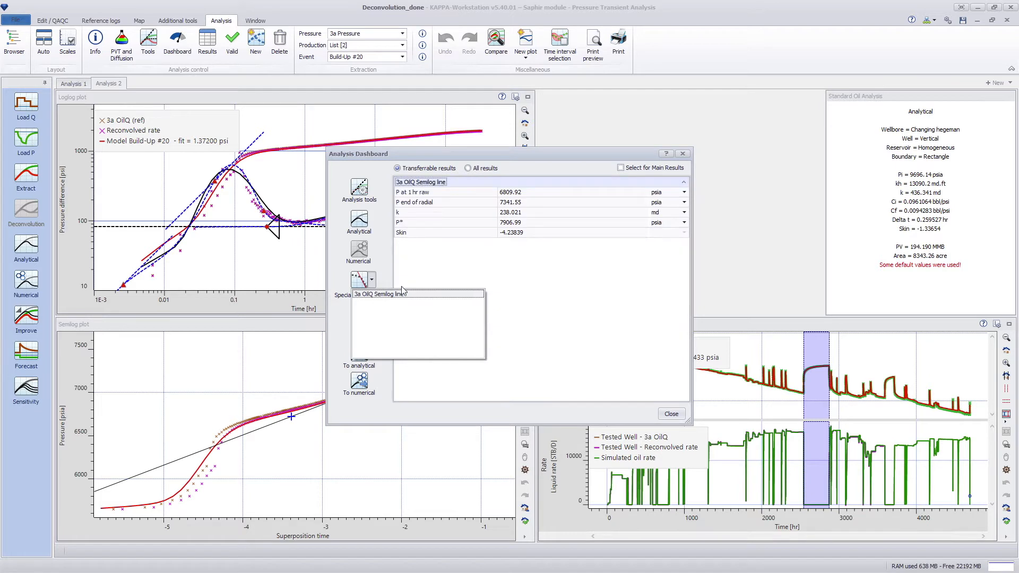
Select the 3a OilQ semilog line results for the main results and open the analysis results
click(635, 169)
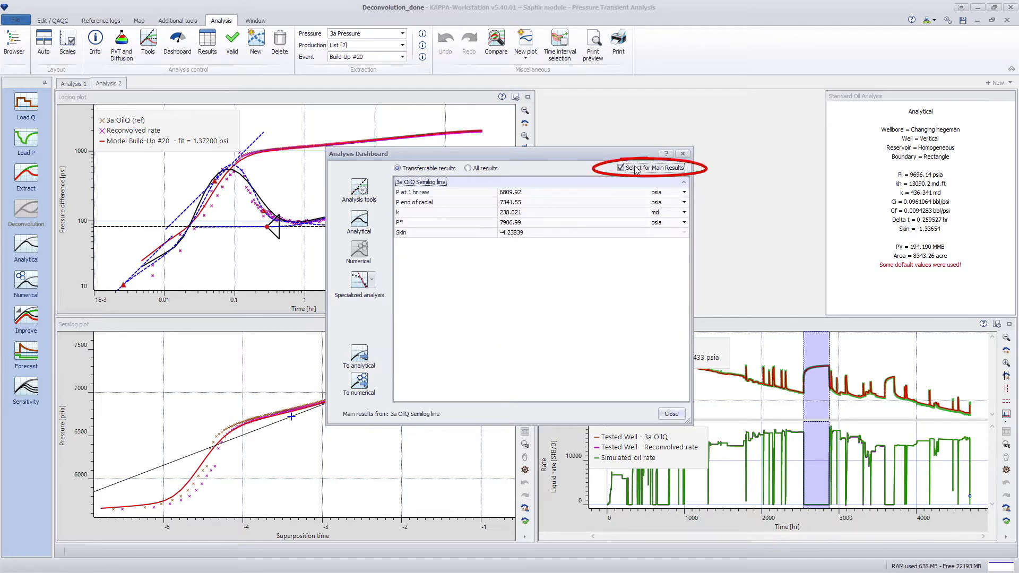
click(670, 414)
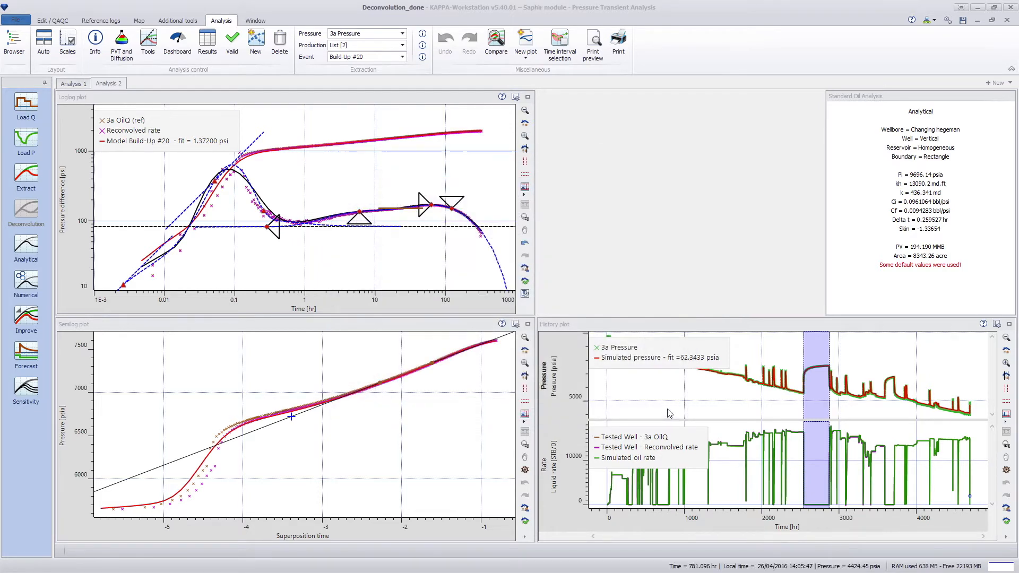
click(208, 52)
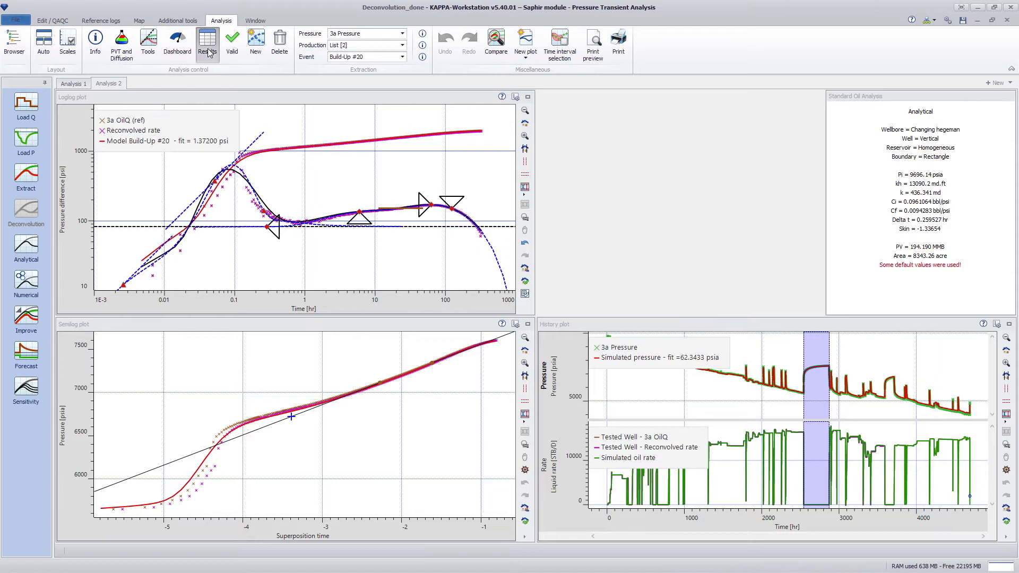
scroll(214, 174, down, 2)
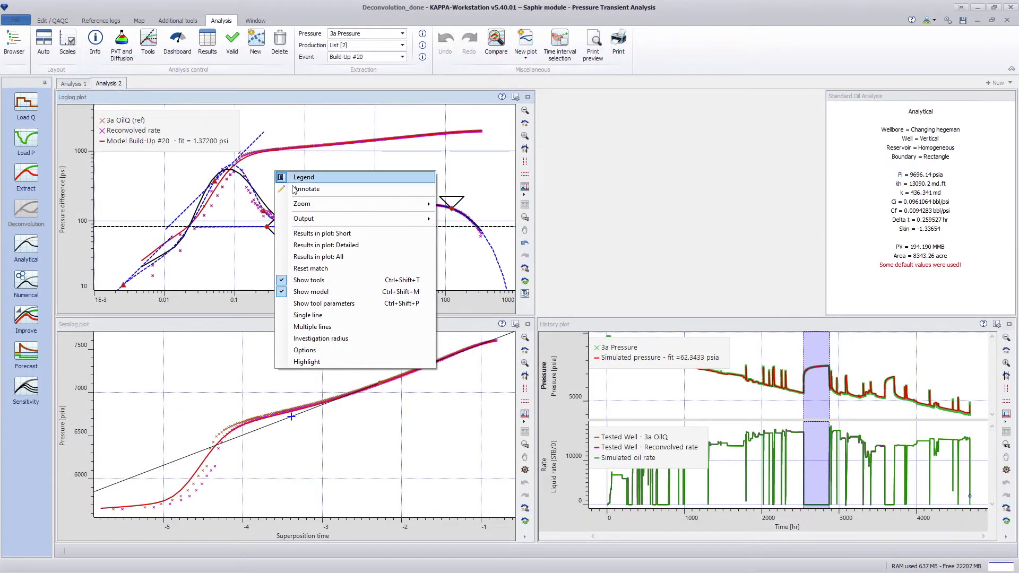
mouse_move(395, 221)
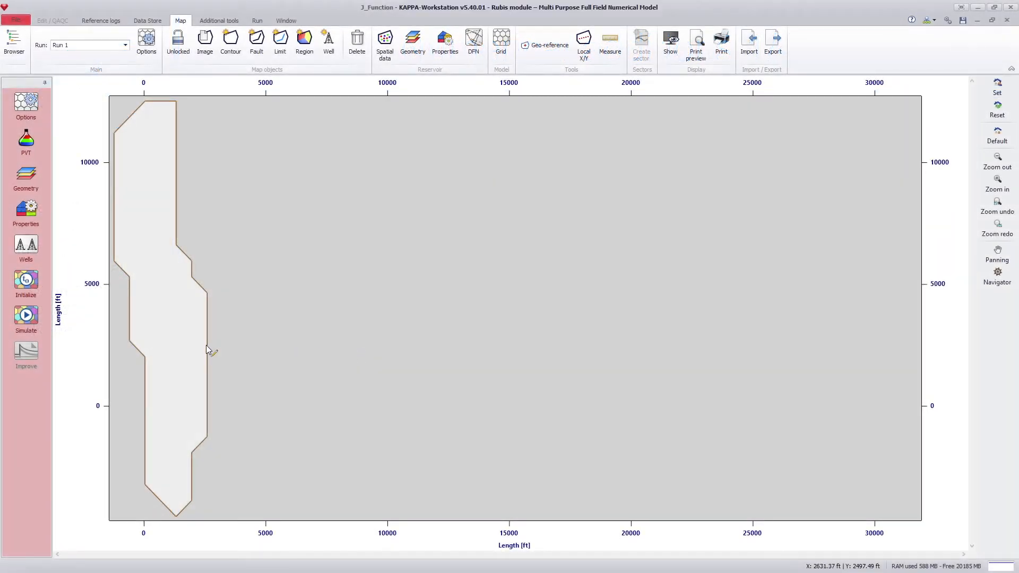
Open the field contour's boundary conditions, show the water level and select Layer 2
double_click(207, 345)
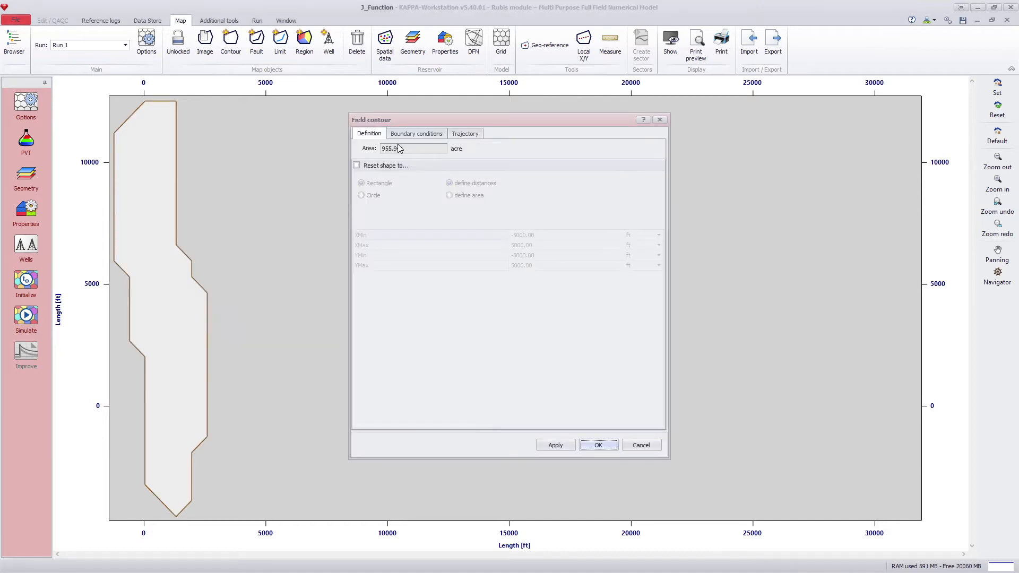
click(416, 134)
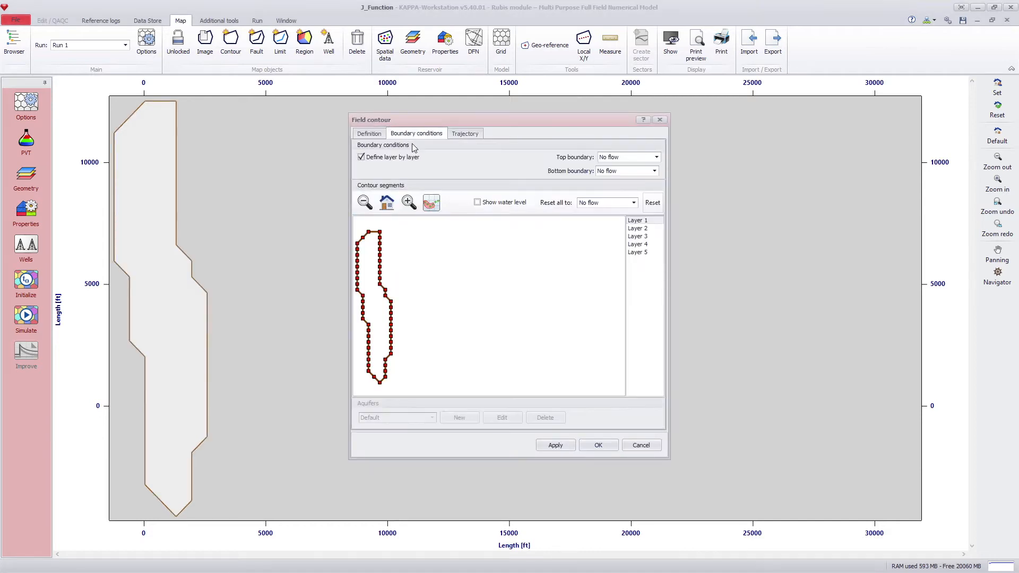
click(478, 203)
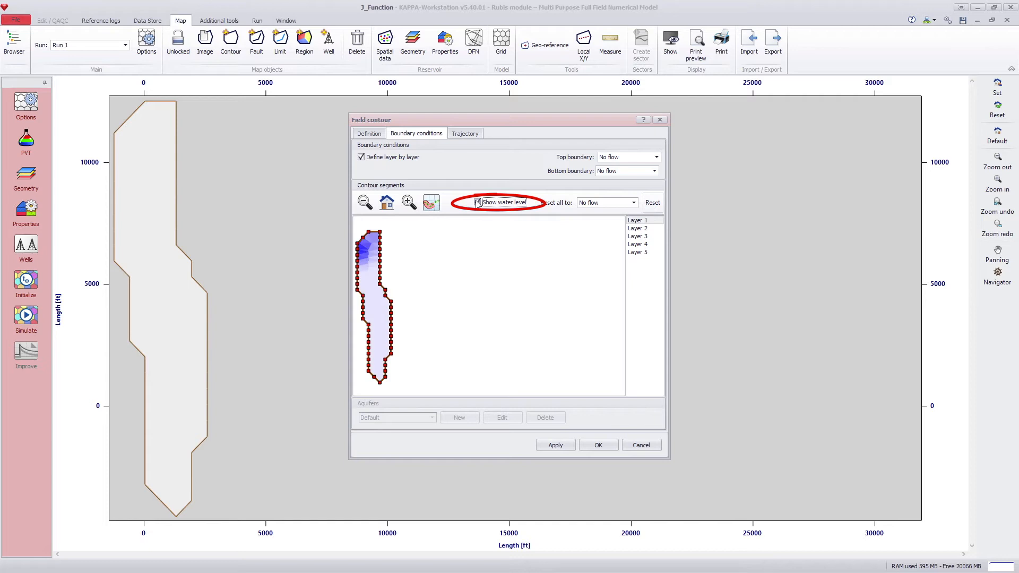
click(635, 229)
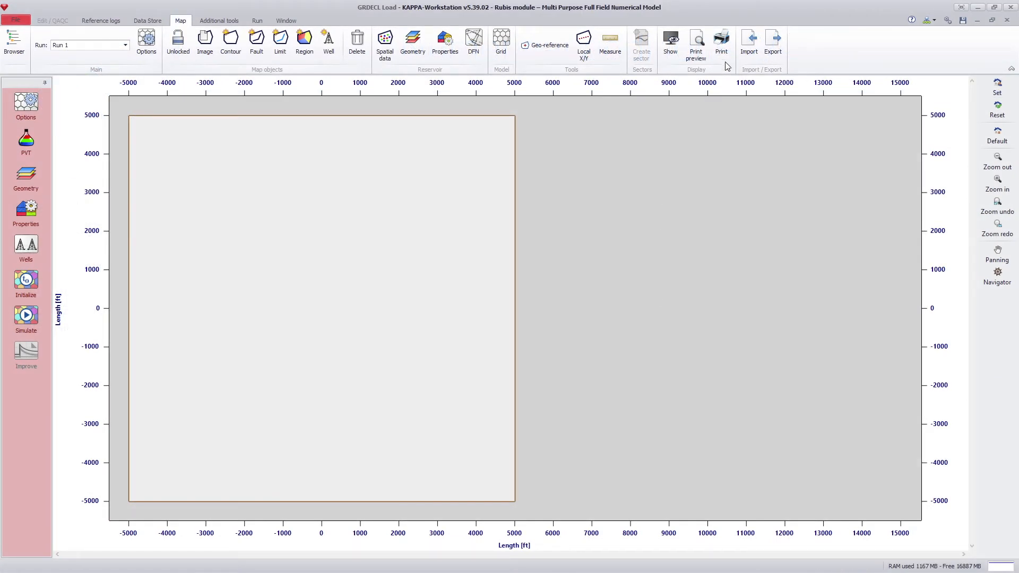
Choose Grid_2Ks.GRDECL as the grid file to import and widen the property name column
click(748, 42)
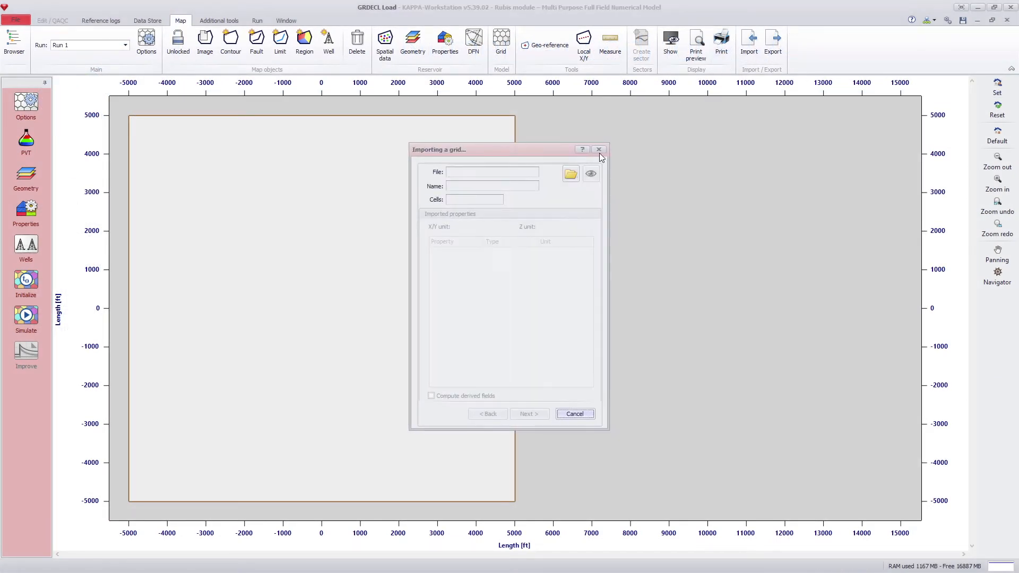
click(570, 174)
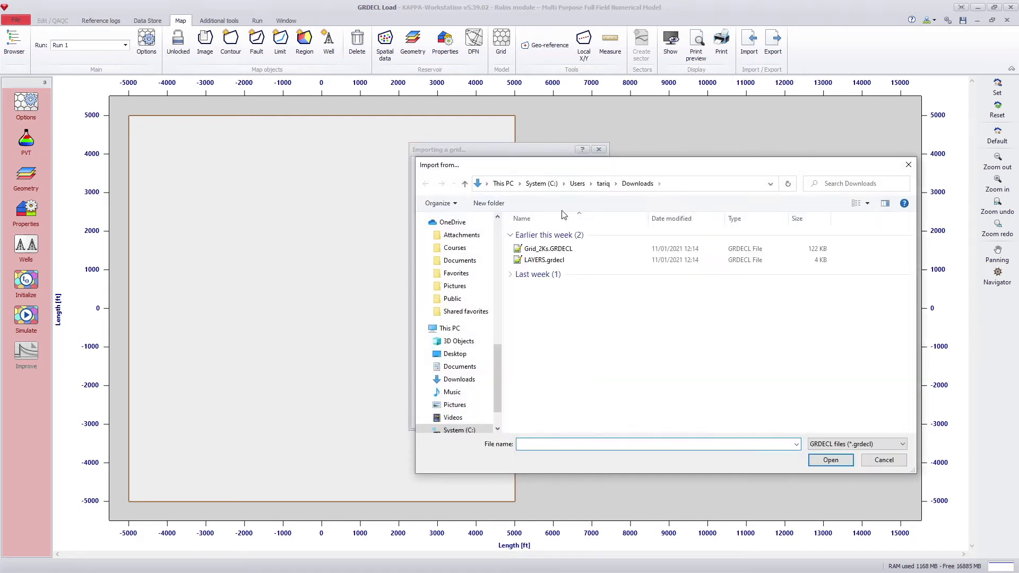
double_click(555, 250)
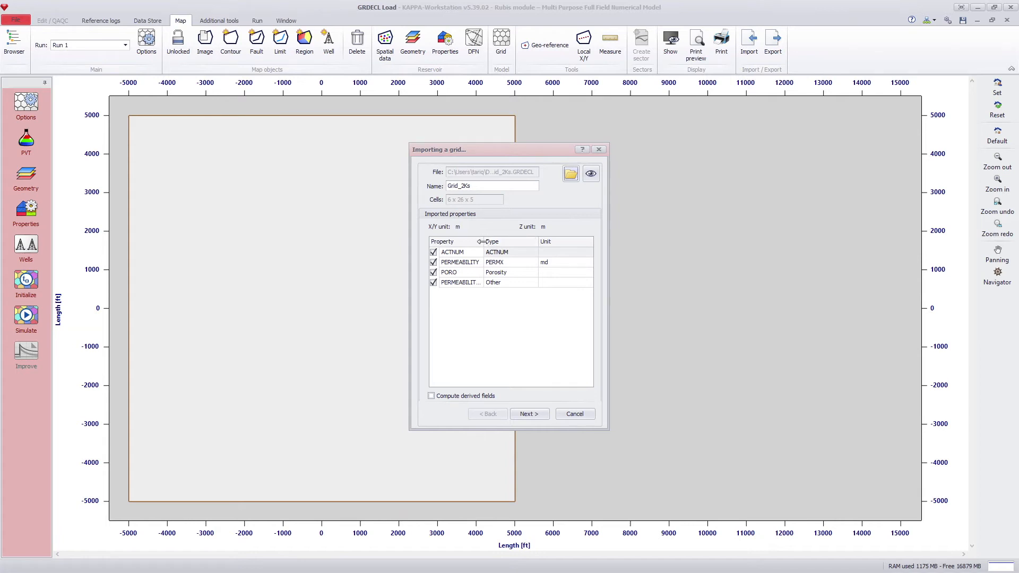
drag(483, 241, 498, 242)
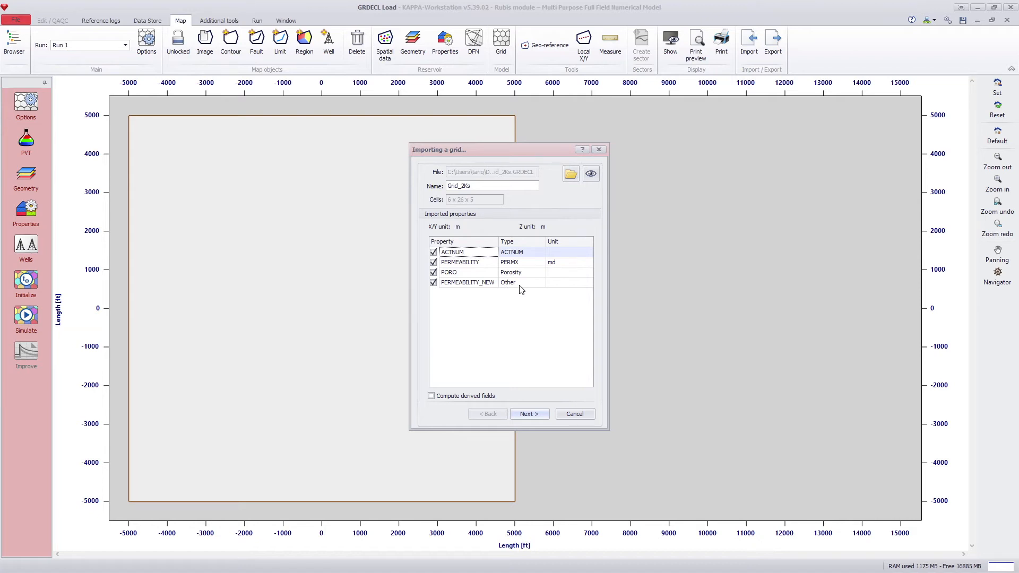
Assign the PERMX type to the PERMEABILITY_NEW property in the grid import
click(540, 283)
click(541, 283)
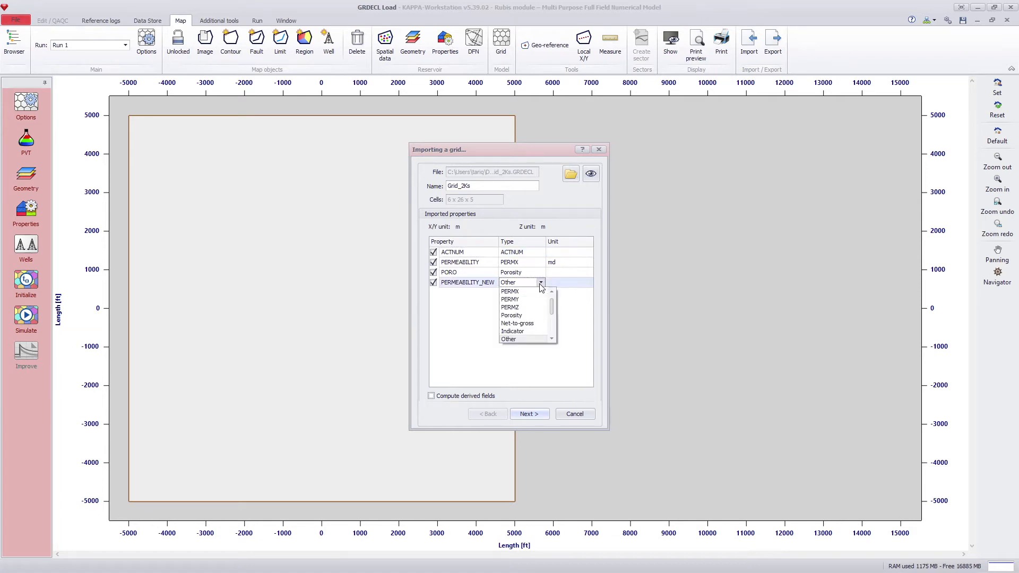
click(528, 292)
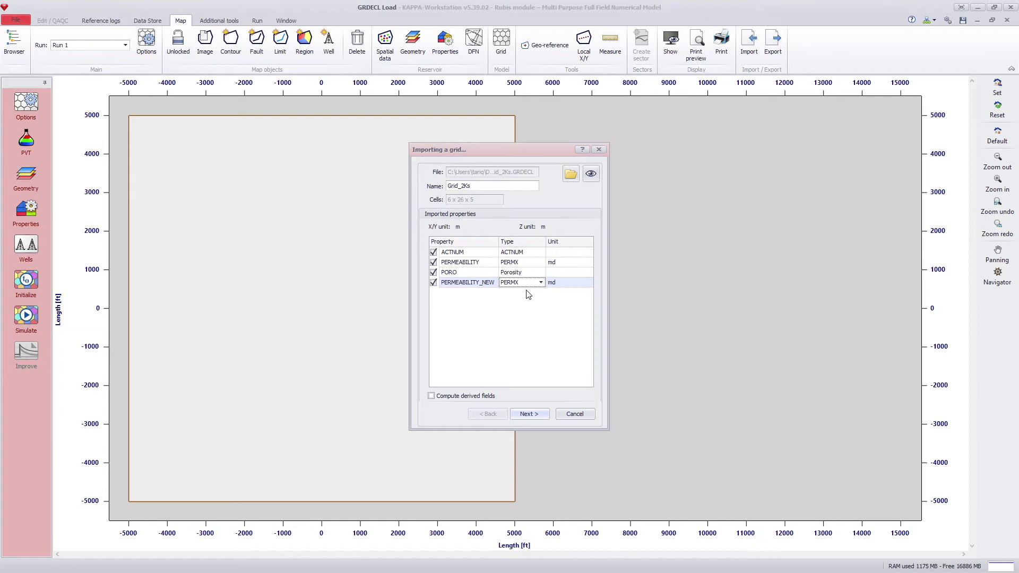
Disable upscaling and load the Grid_2Ks grid
click(529, 414)
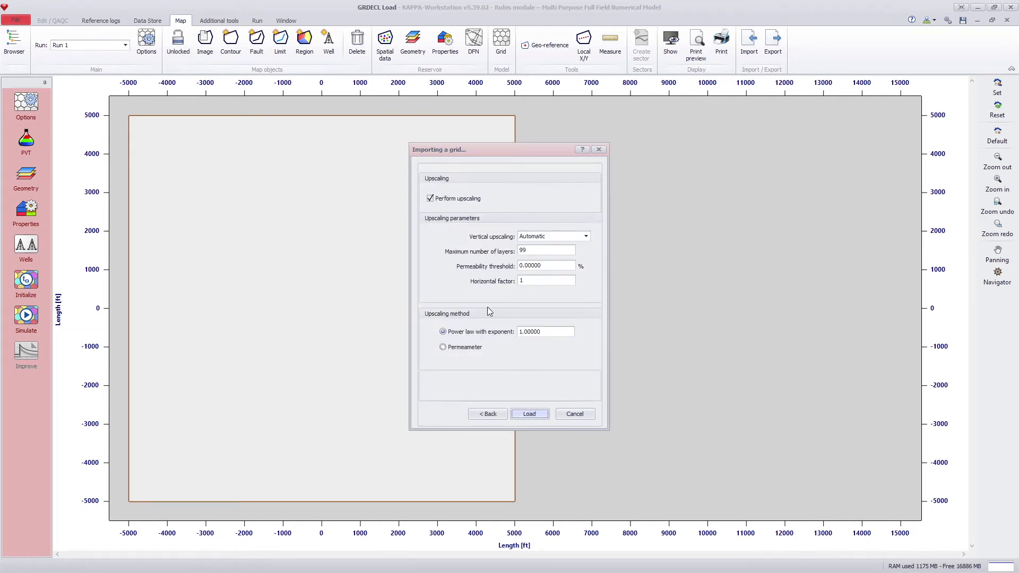
click(455, 200)
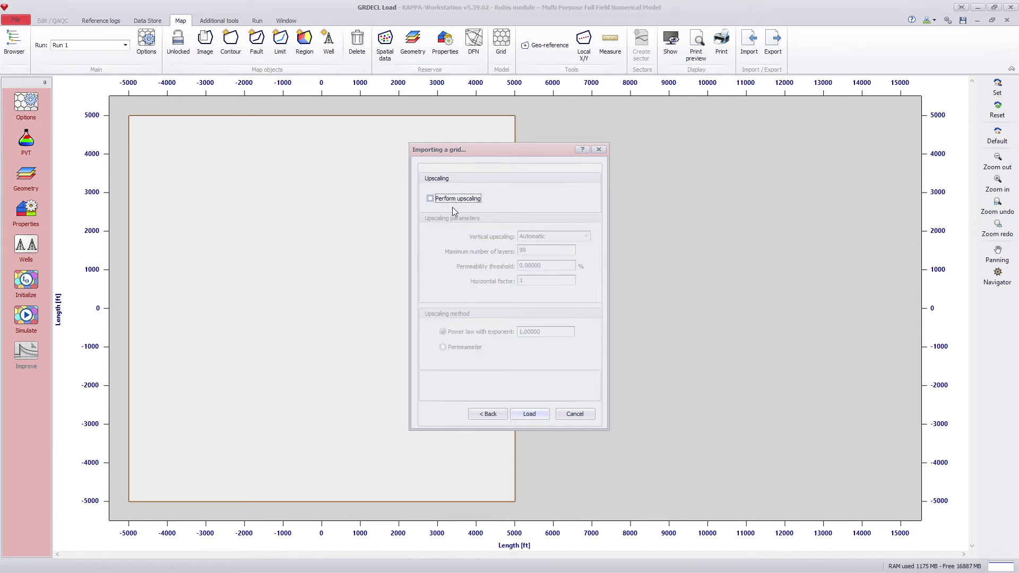
click(527, 416)
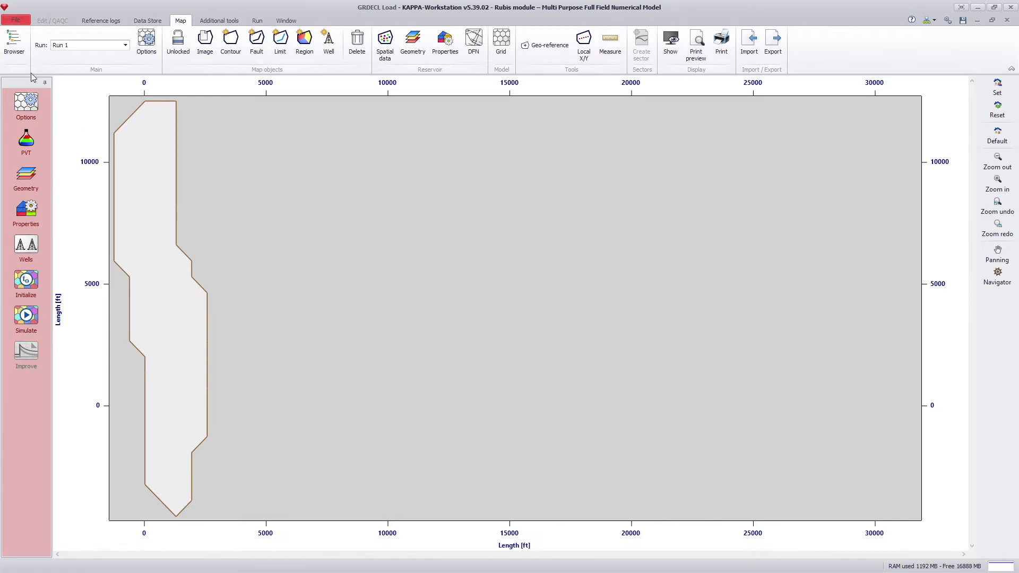
Import the LAYERS property from LAYERS.grdecl into the Grid_2Ks grid with the project browser open, then close the browser
click(15, 42)
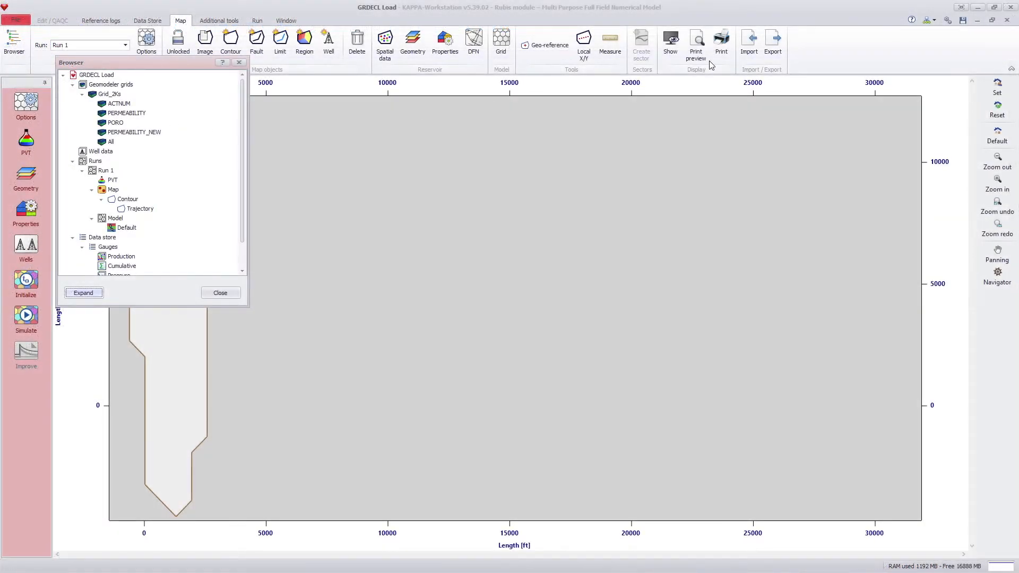
click(739, 50)
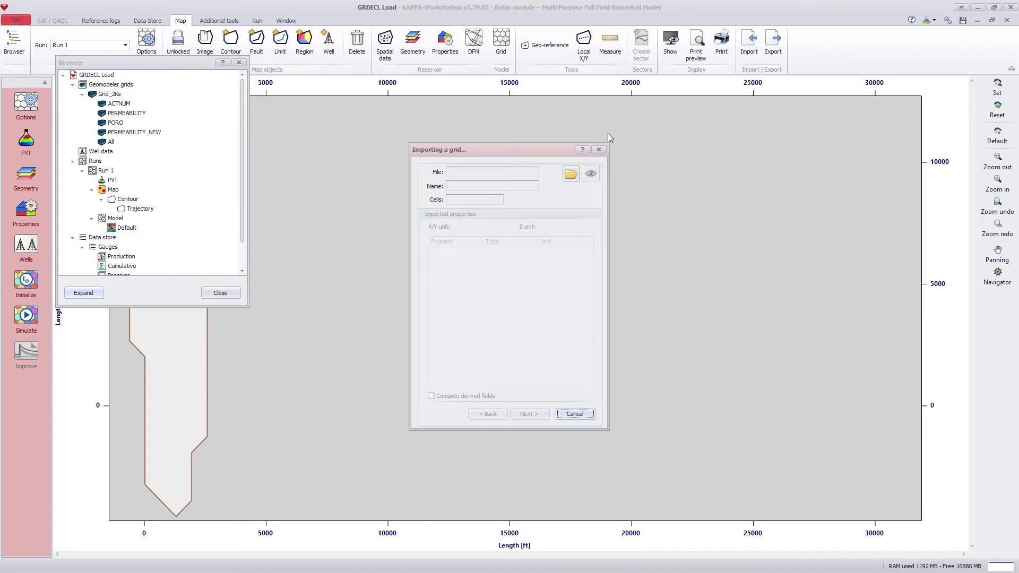
click(571, 174)
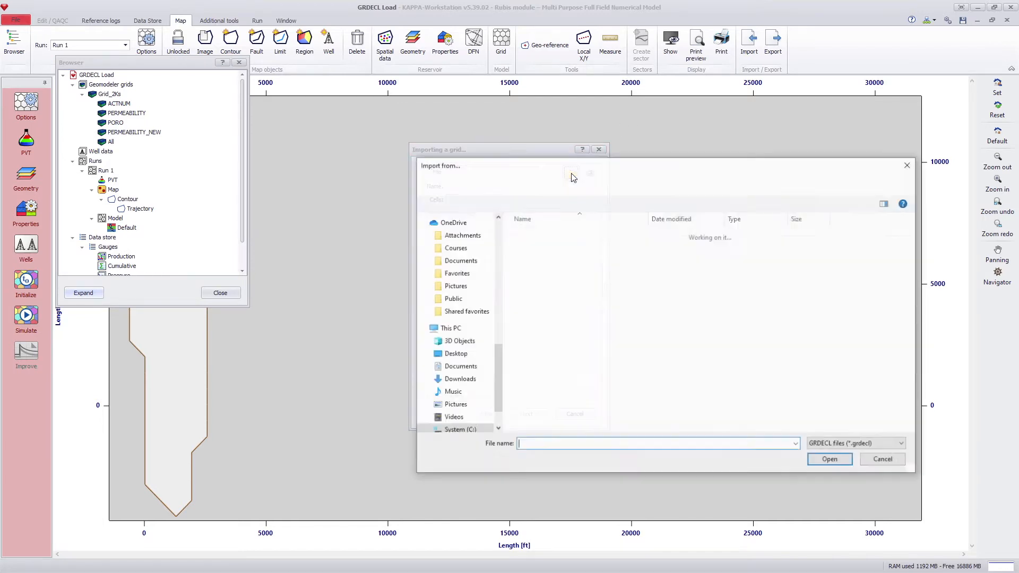
double_click(550, 260)
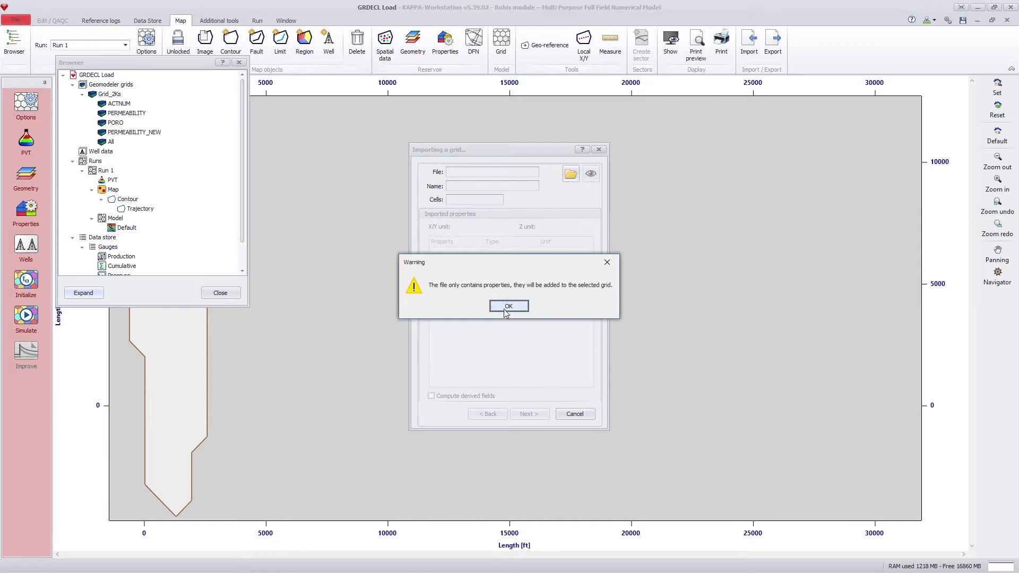
click(506, 307)
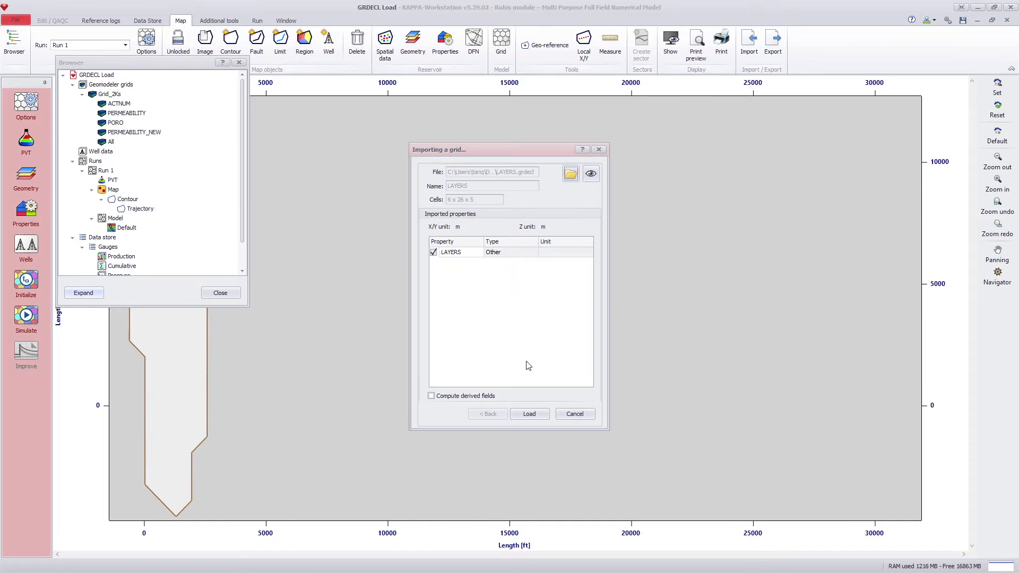
click(530, 414)
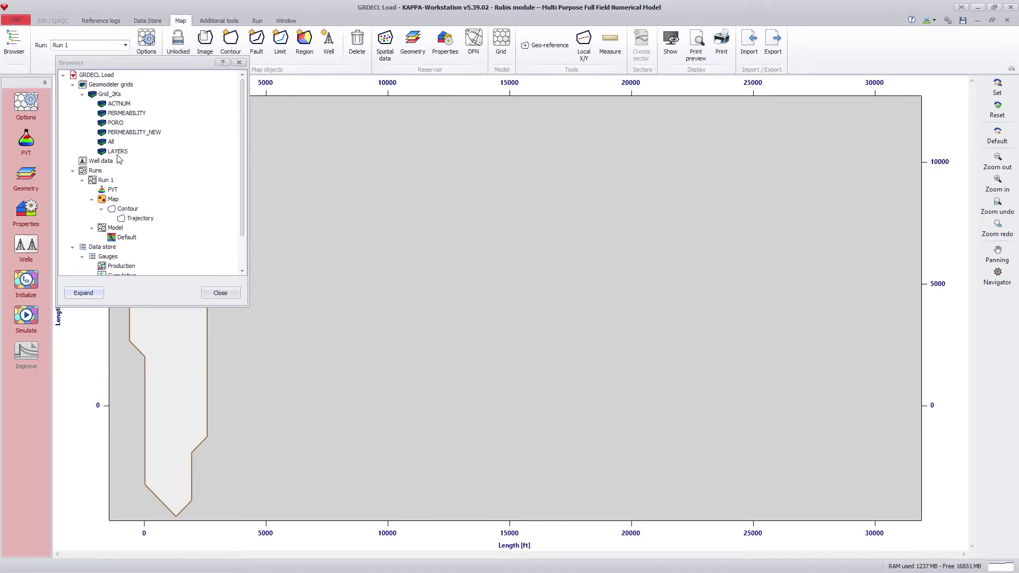
click(221, 294)
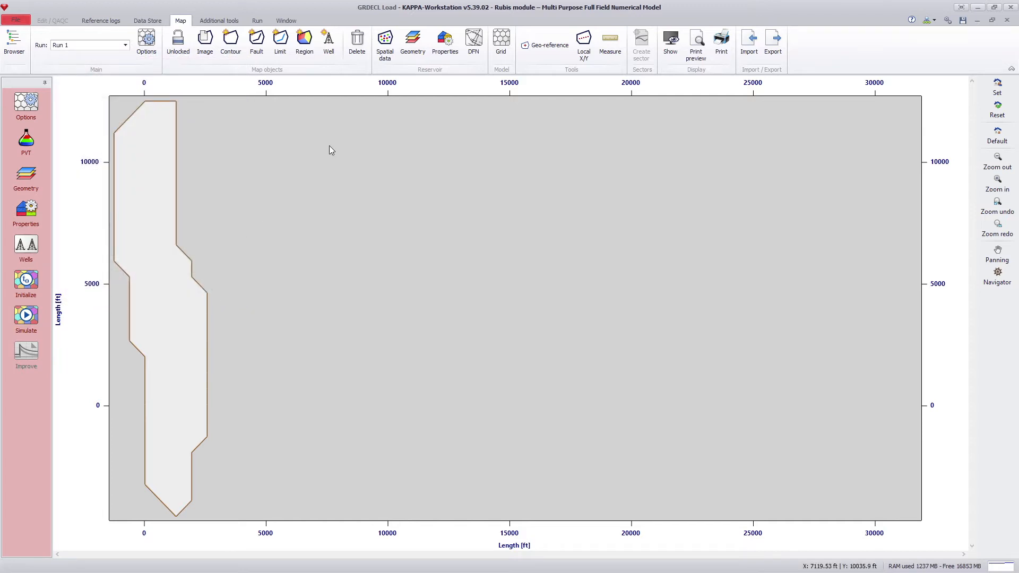
Open the 3D preview of the Grid_2Ks geomodeler grid from the spatial data
click(385, 51)
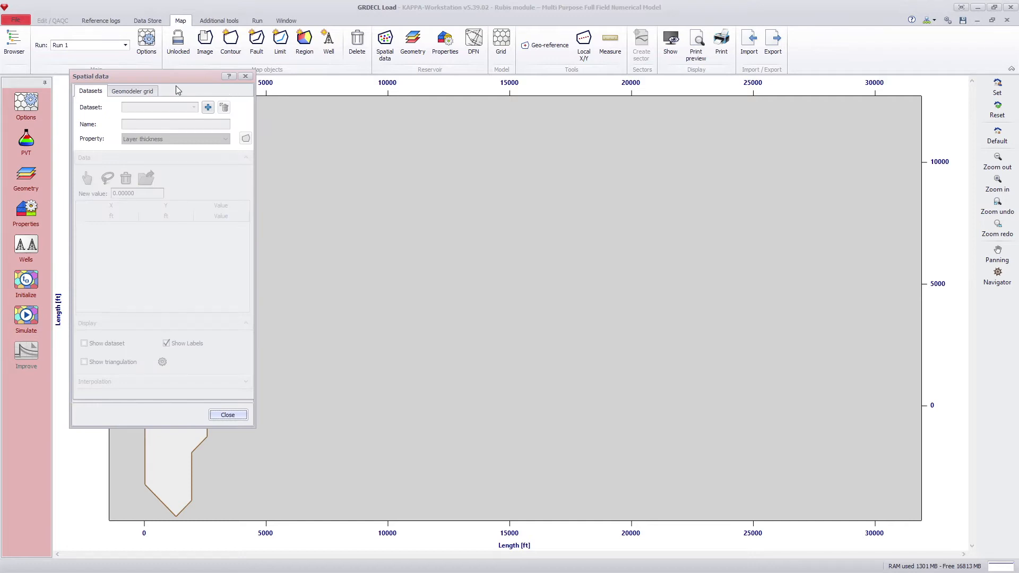
click(154, 92)
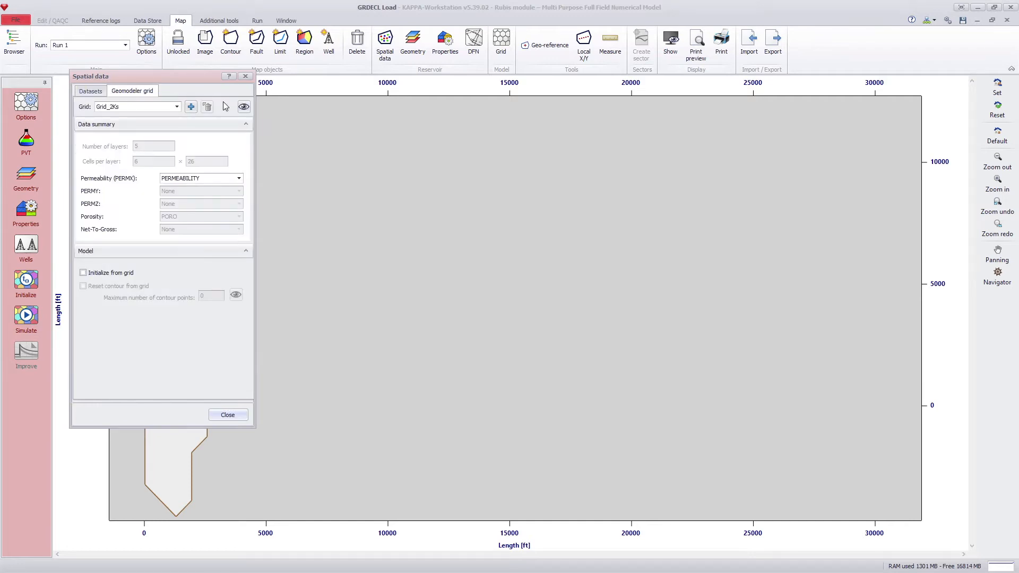
click(243, 107)
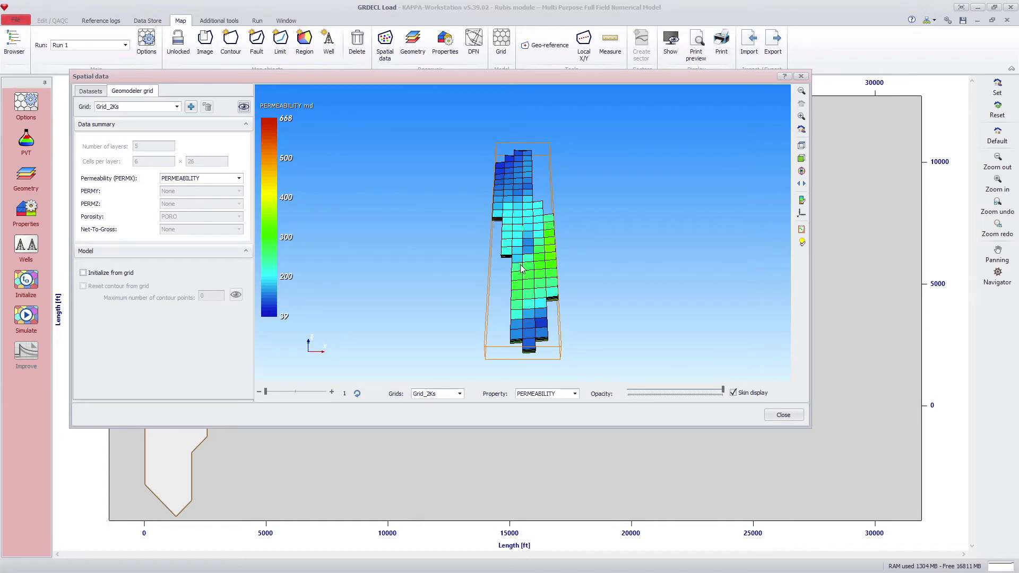
Display the PERMEABILITY_NEW property and the PORO property on the 3D grid
click(575, 397)
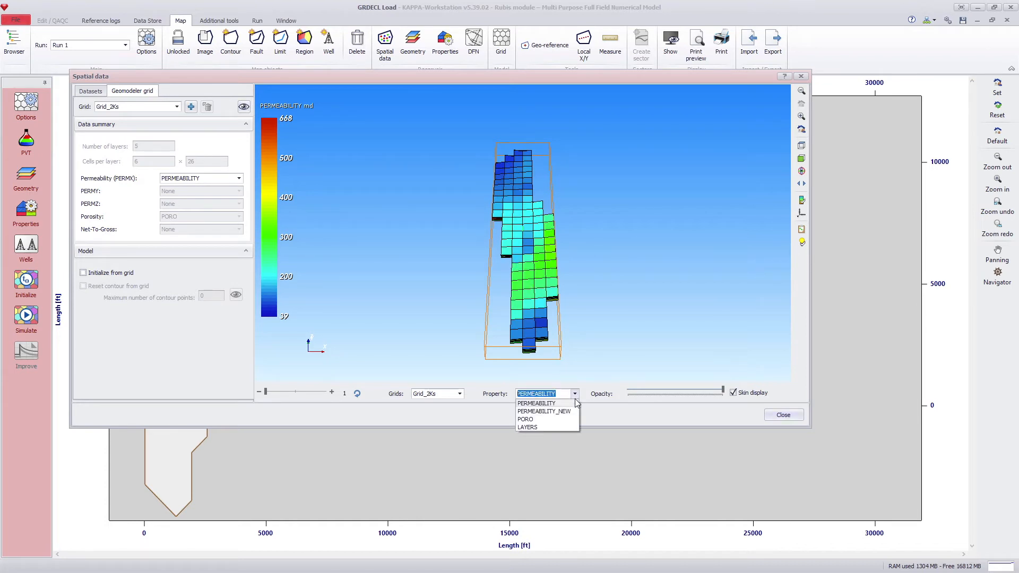
click(570, 412)
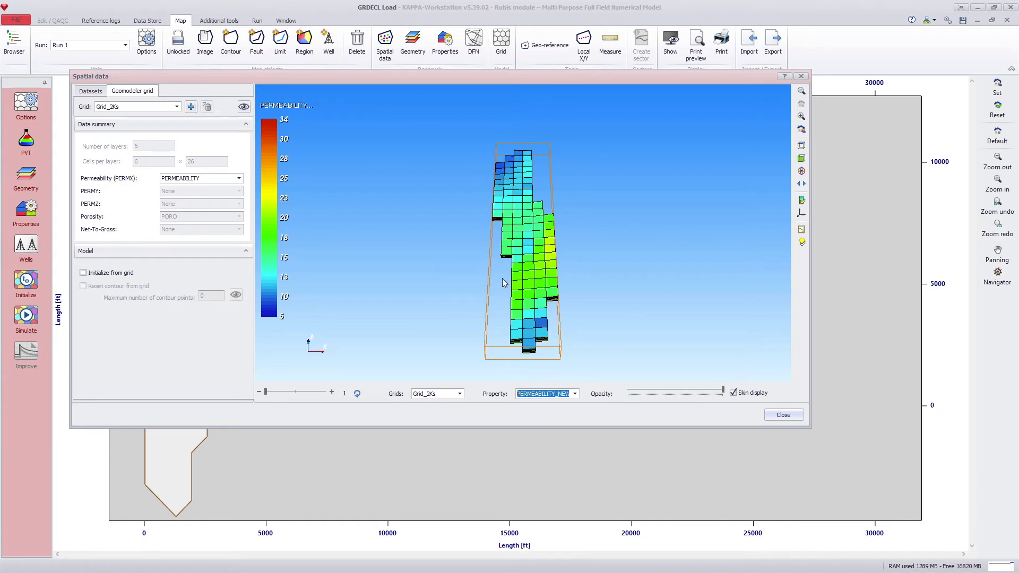
click(573, 395)
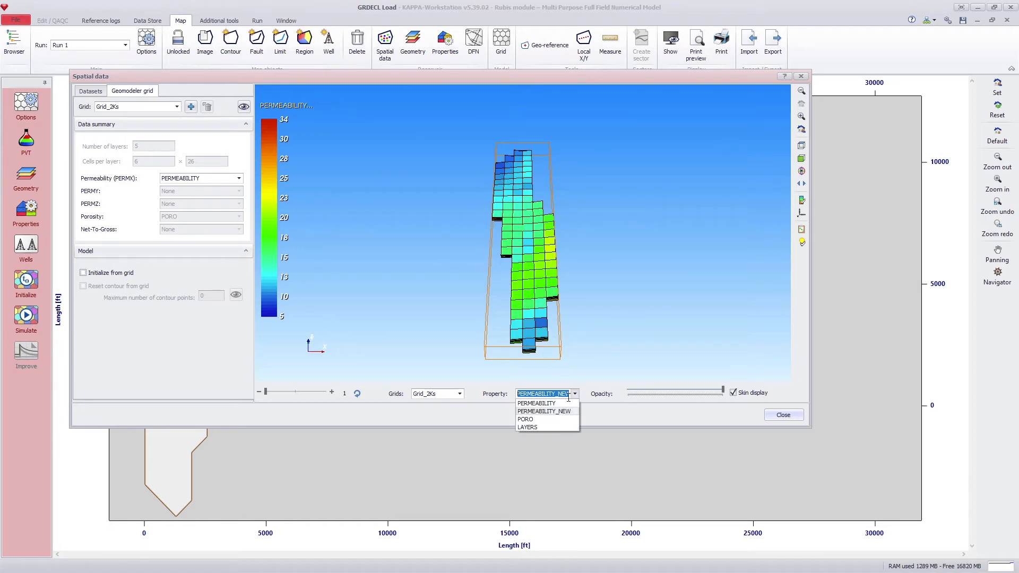
click(557, 421)
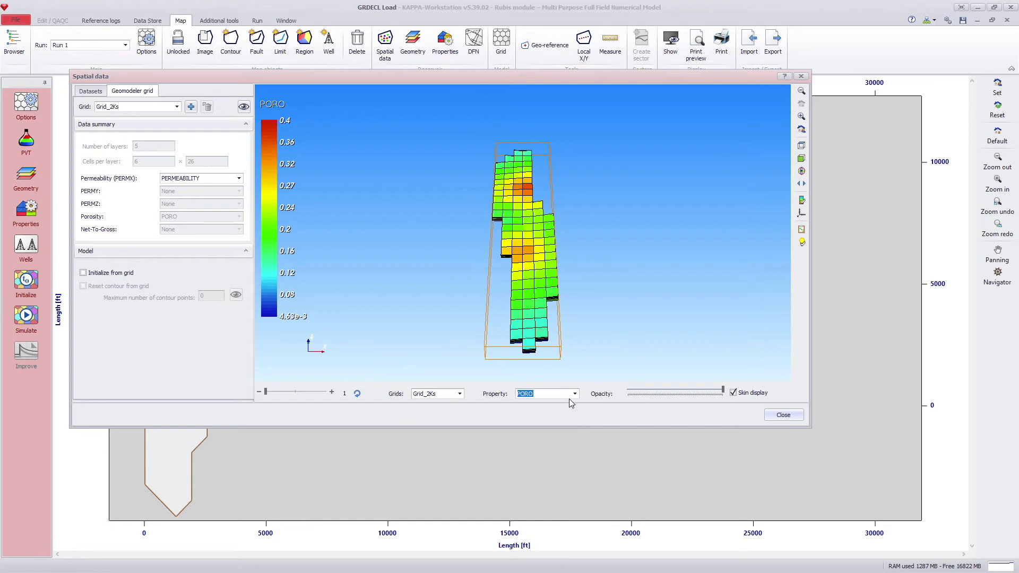
Display the LAYERS property on the 3D grid with a vertical exaggeration of 6 and inspect the grid from an oblique angle
click(574, 393)
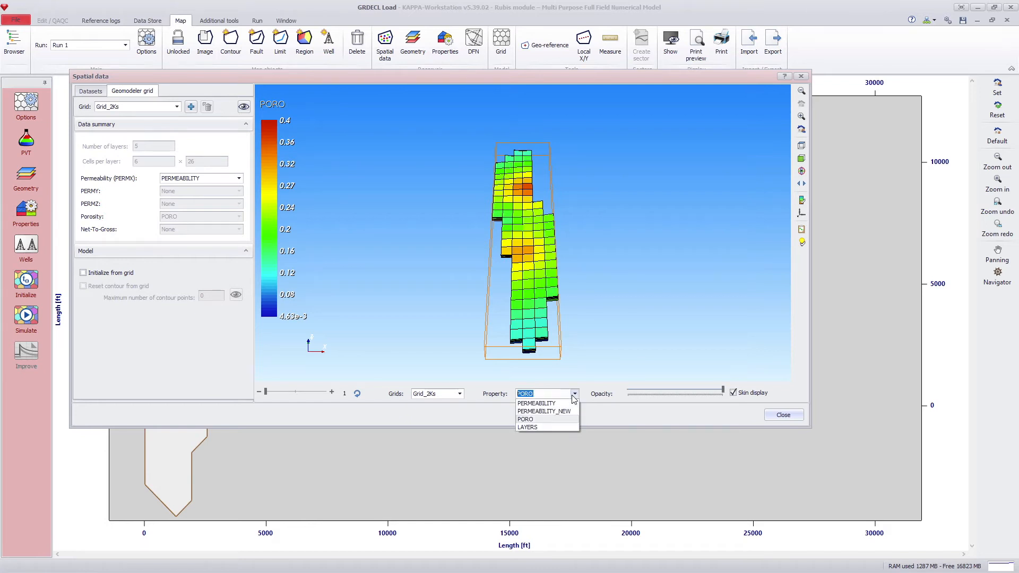
click(546, 428)
click(282, 393)
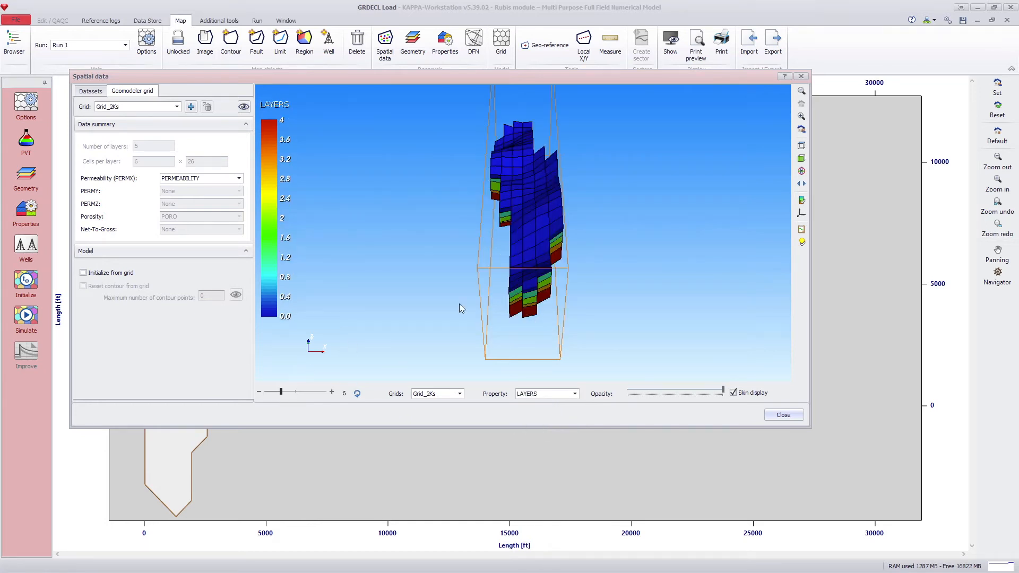
drag(546, 275, 483, 281)
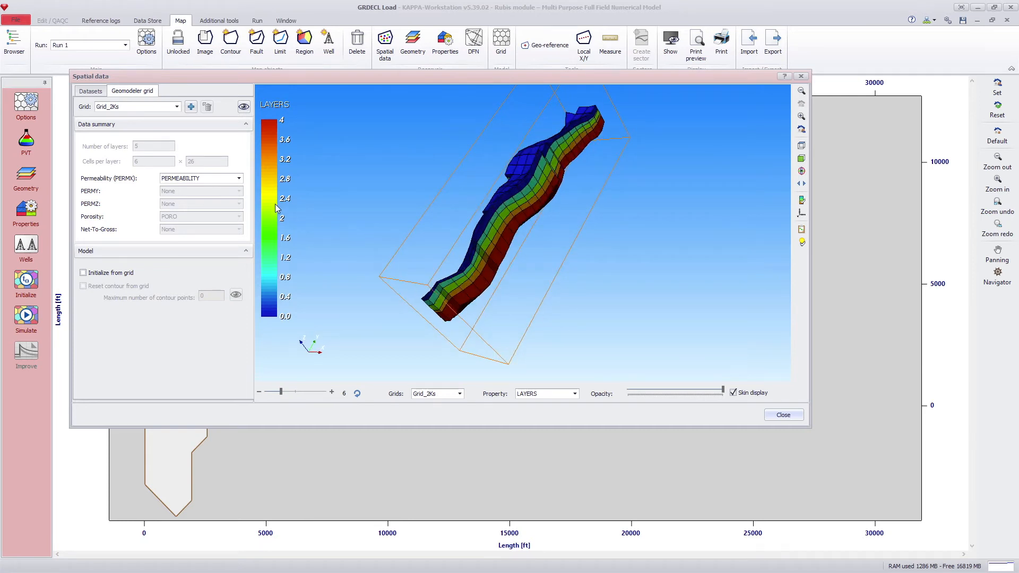
Keep PERMEABILITY as the PERMX property of the Grid_2Ks grid, close the spatial data and initialize the model
click(213, 180)
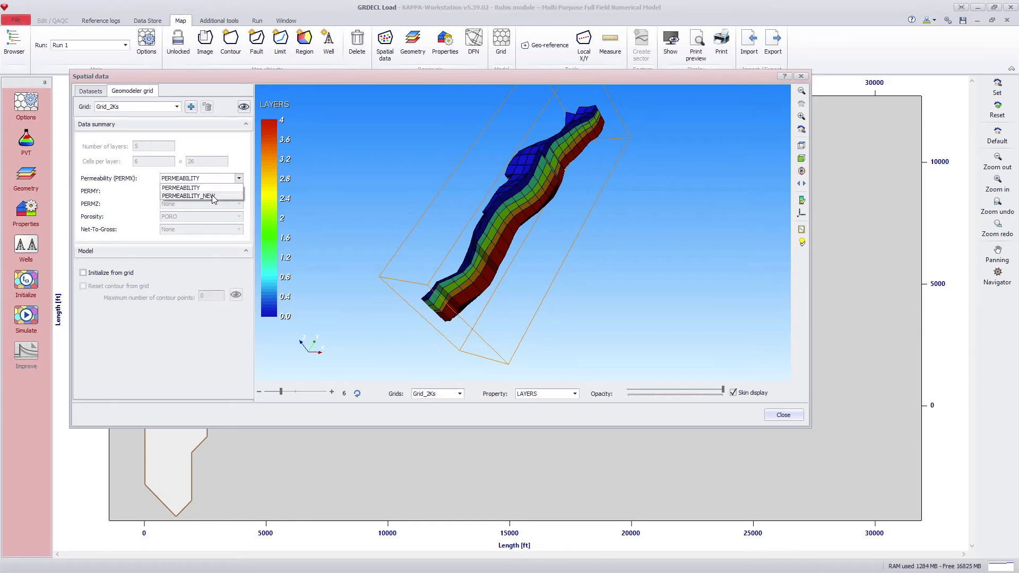
click(212, 189)
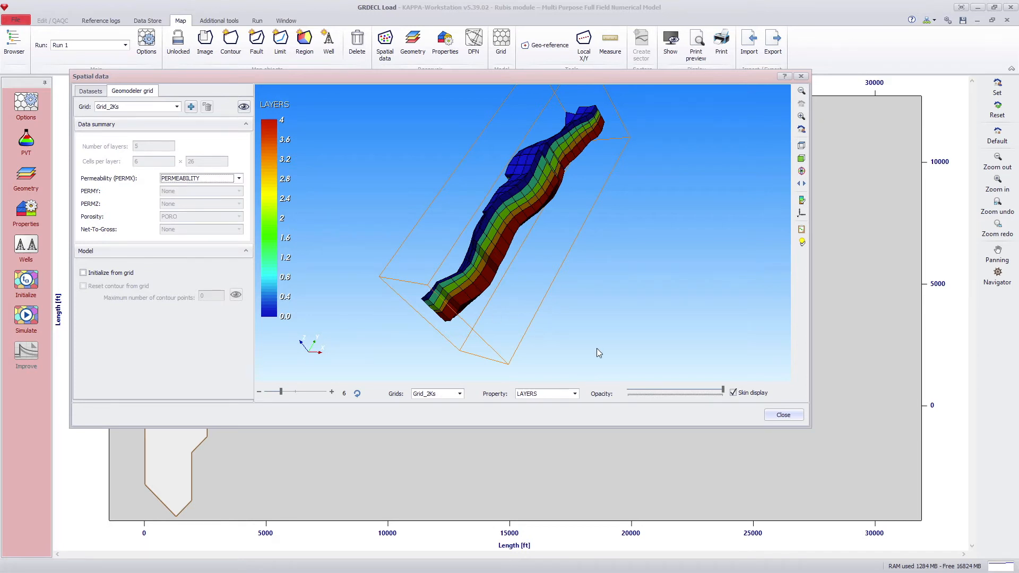
click(776, 414)
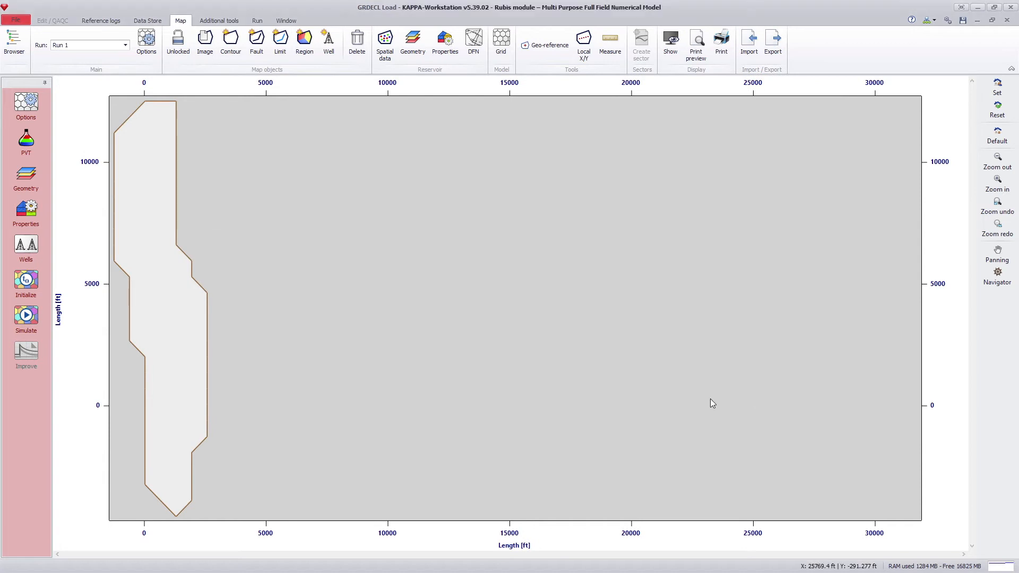
click(33, 280)
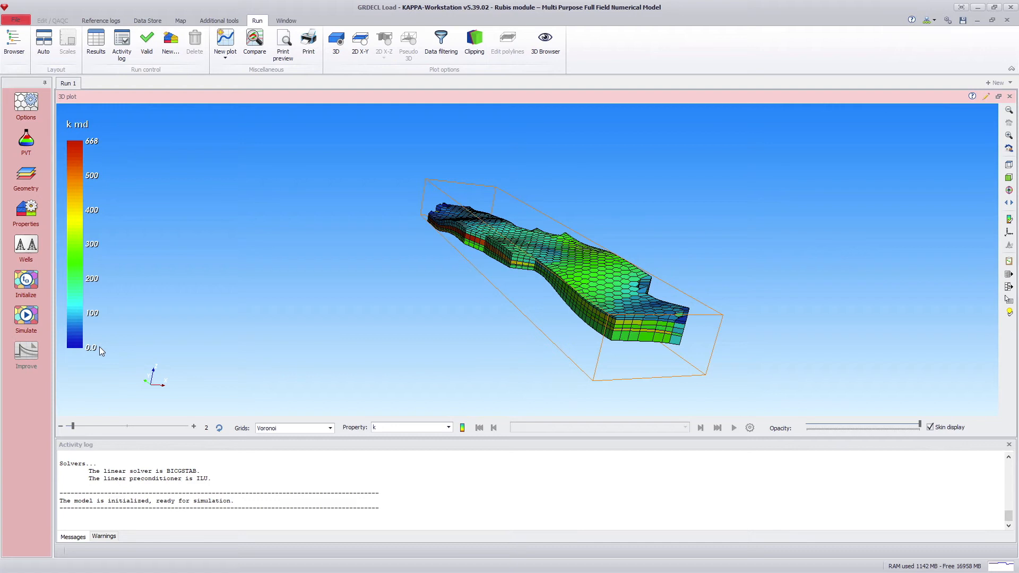
Assign PERMEABILITY_NEW as the grid's PERMX property, reinitialize the model and inspect the permeability in the 3D plot
click(179, 22)
click(385, 42)
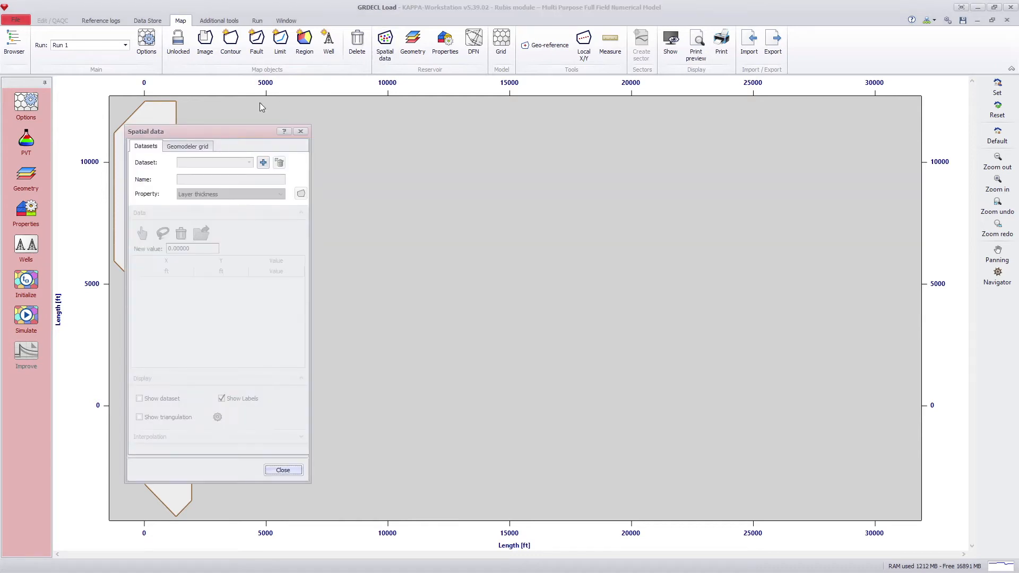
click(193, 148)
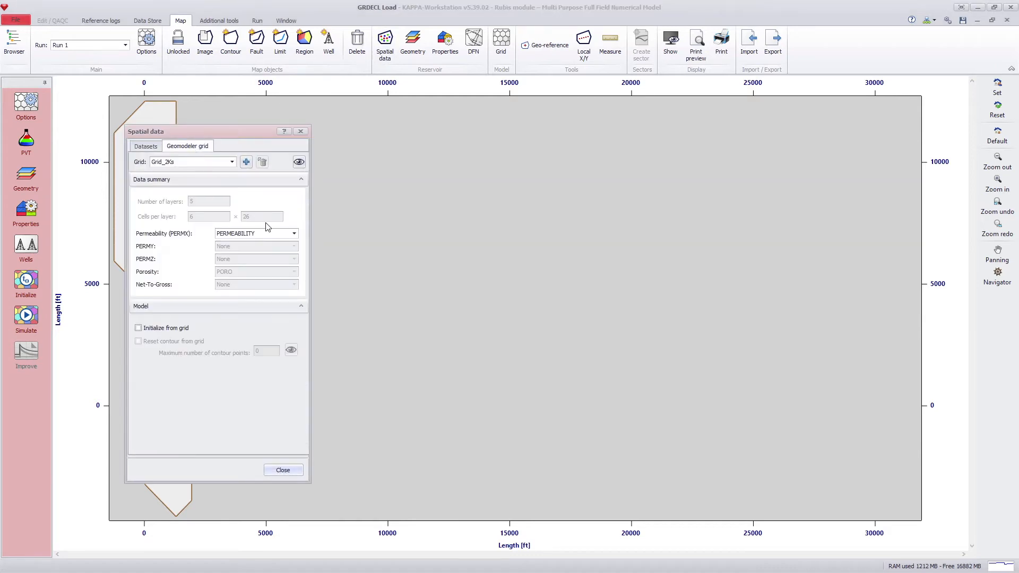
click(293, 234)
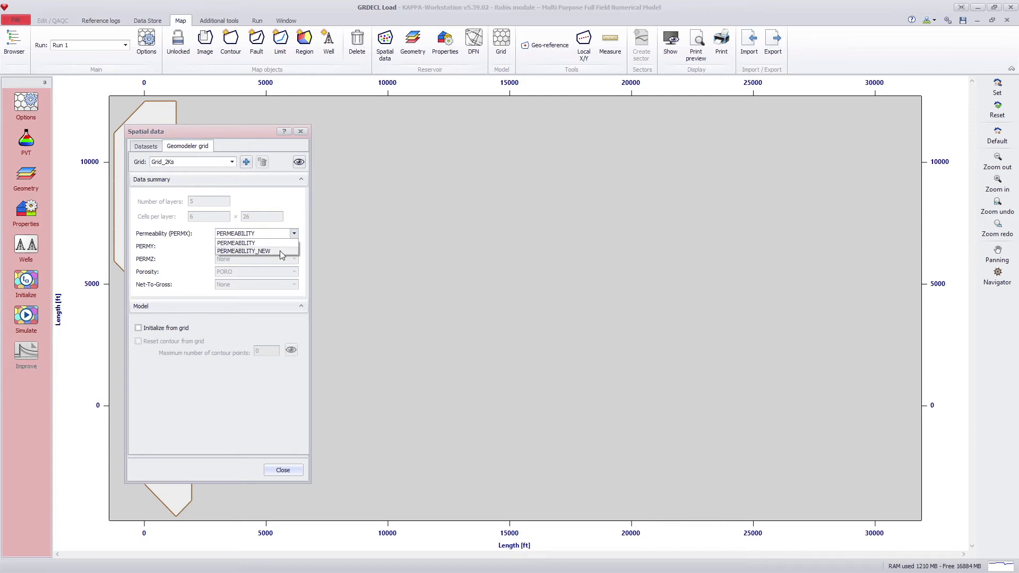
click(279, 251)
click(287, 470)
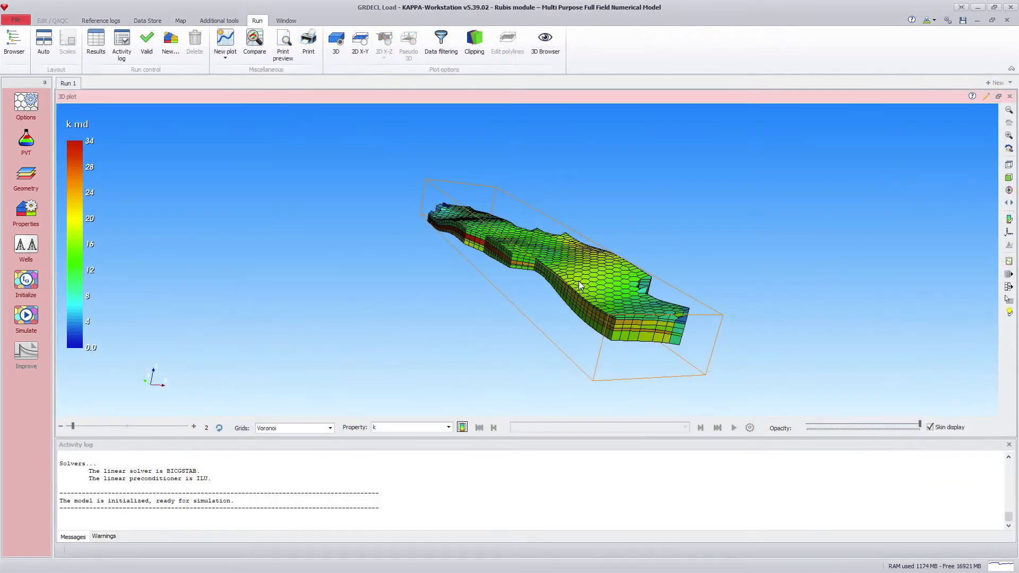
drag(578, 281, 578, 290)
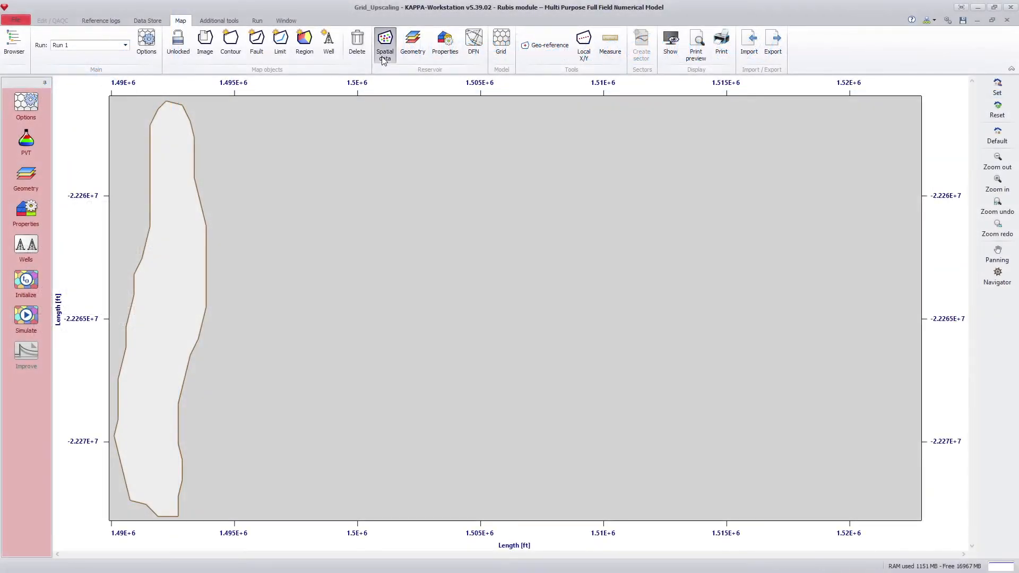
Preview the Original Grid geomodeler grid of the Grid_Upscaling project in 3D, then close the spatial data
click(383, 53)
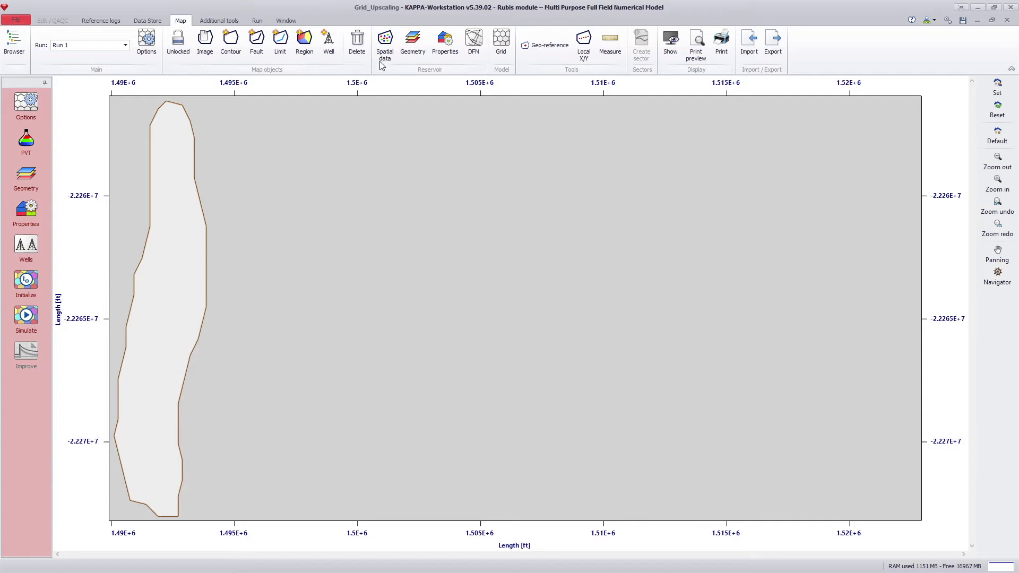
click(105, 53)
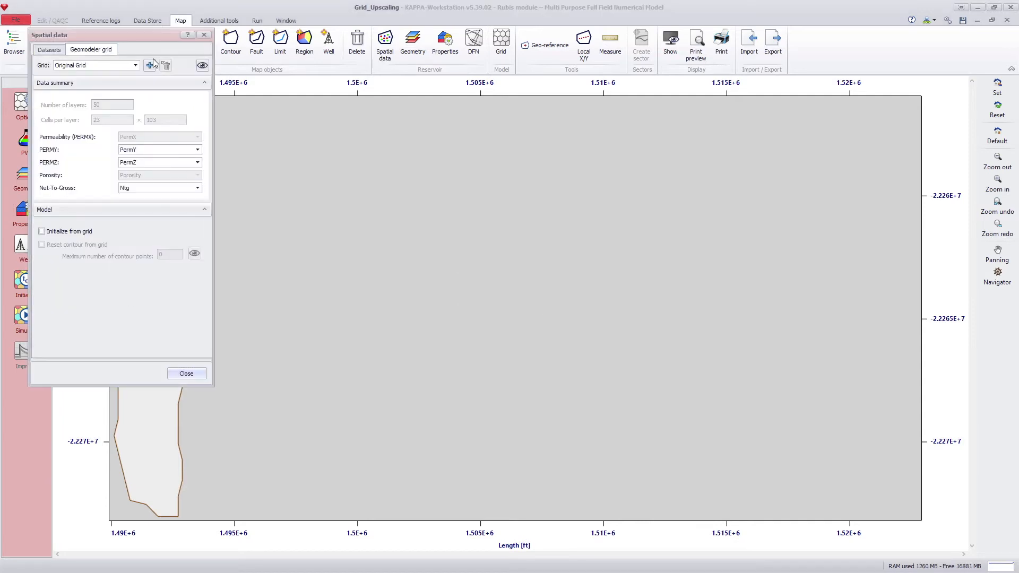
click(202, 65)
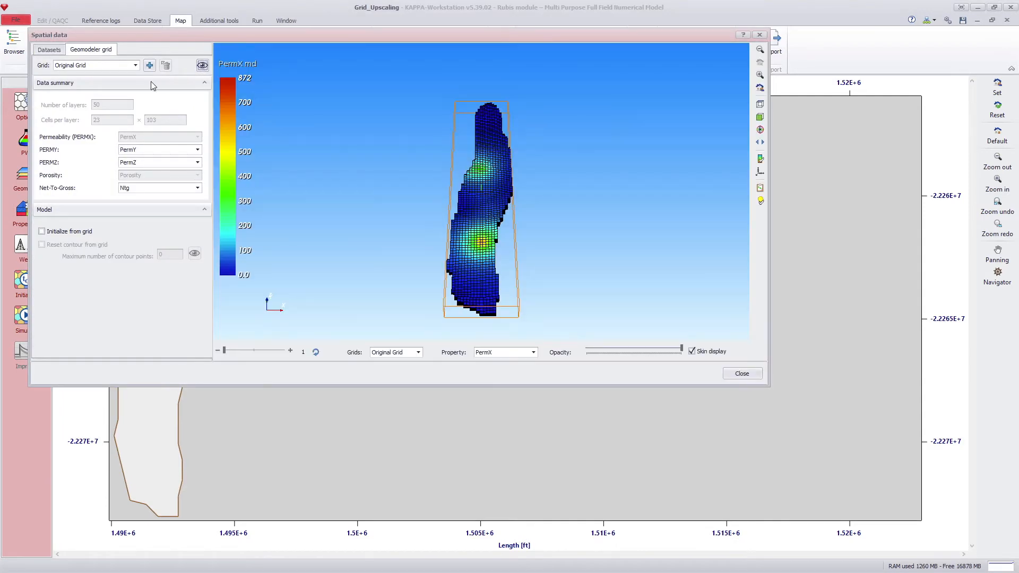
key(Escape)
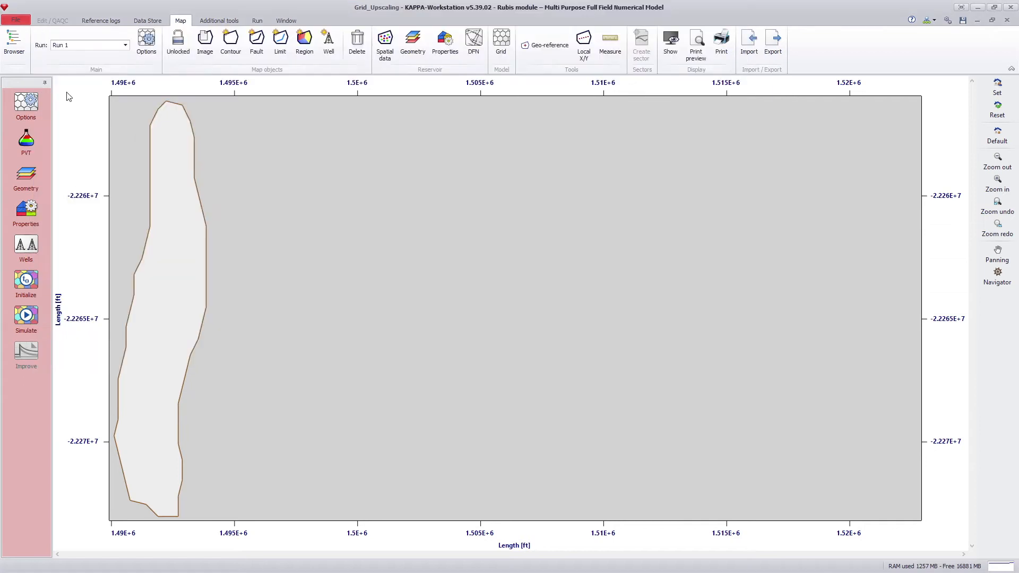
Upscale Original Grid from the project browser with automatic vertical upscaling, a maximum of 10 layers and a permeability threshold of 1%
click(16, 58)
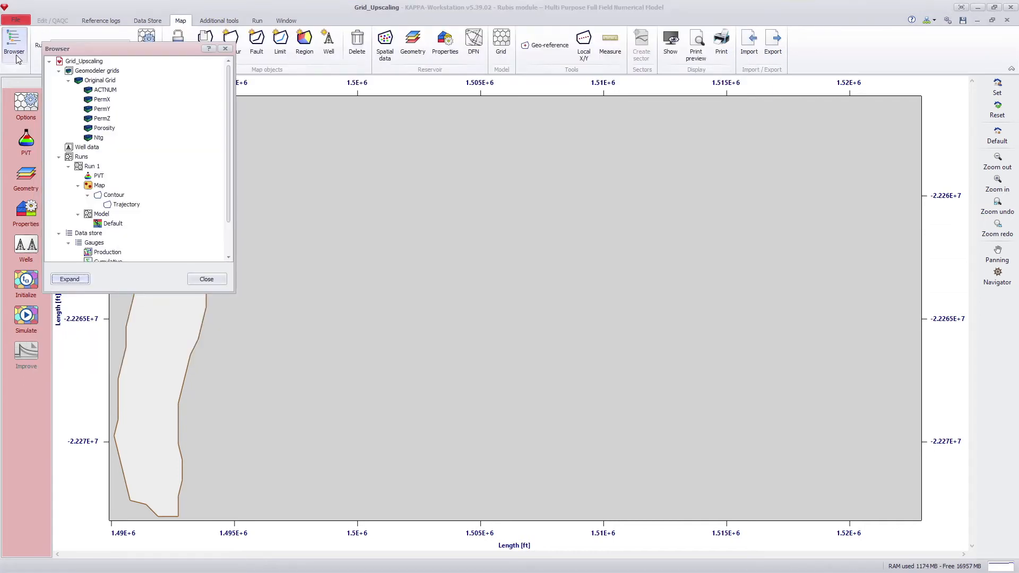
right_click(107, 83)
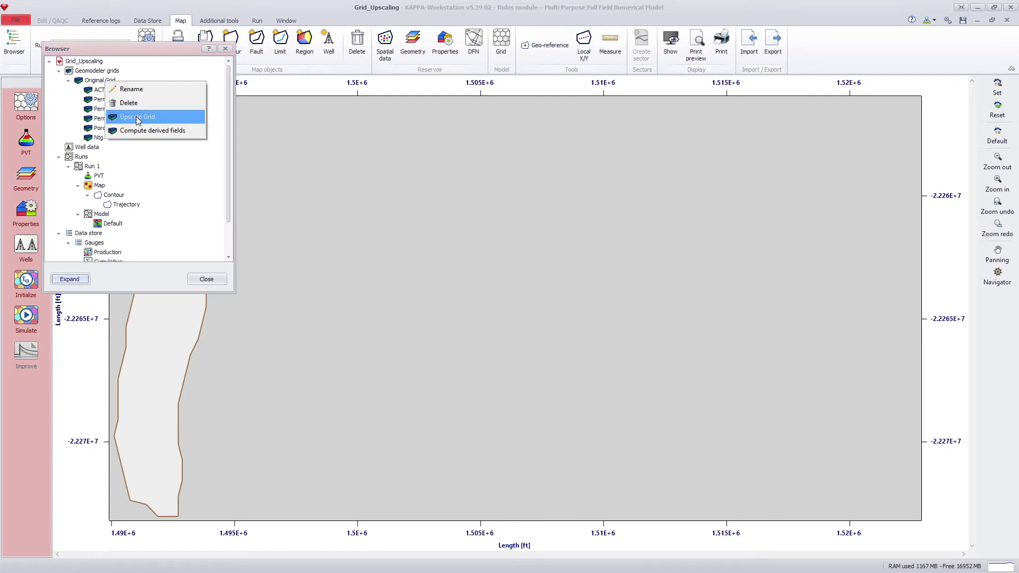
click(136, 116)
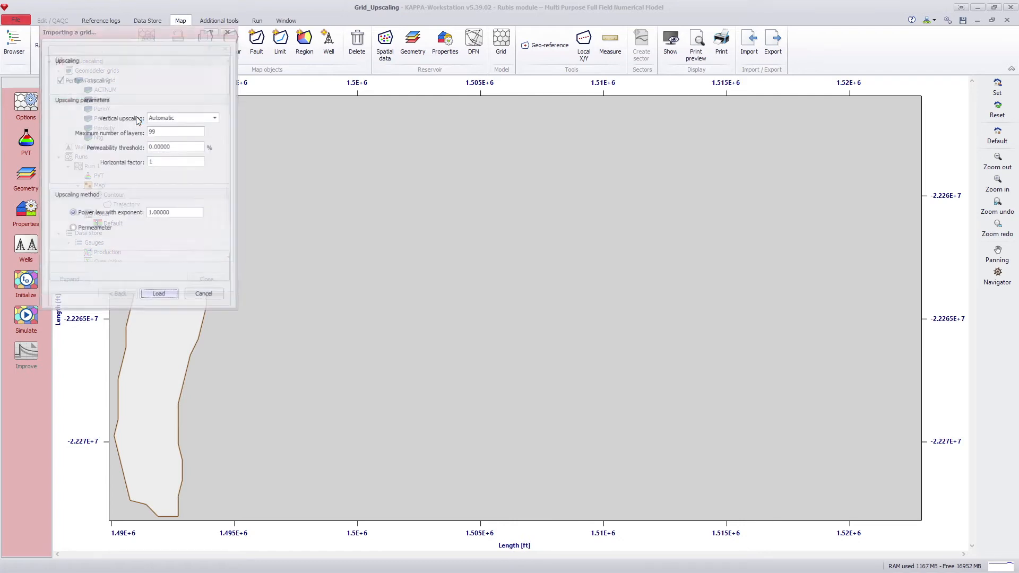
click(166, 122)
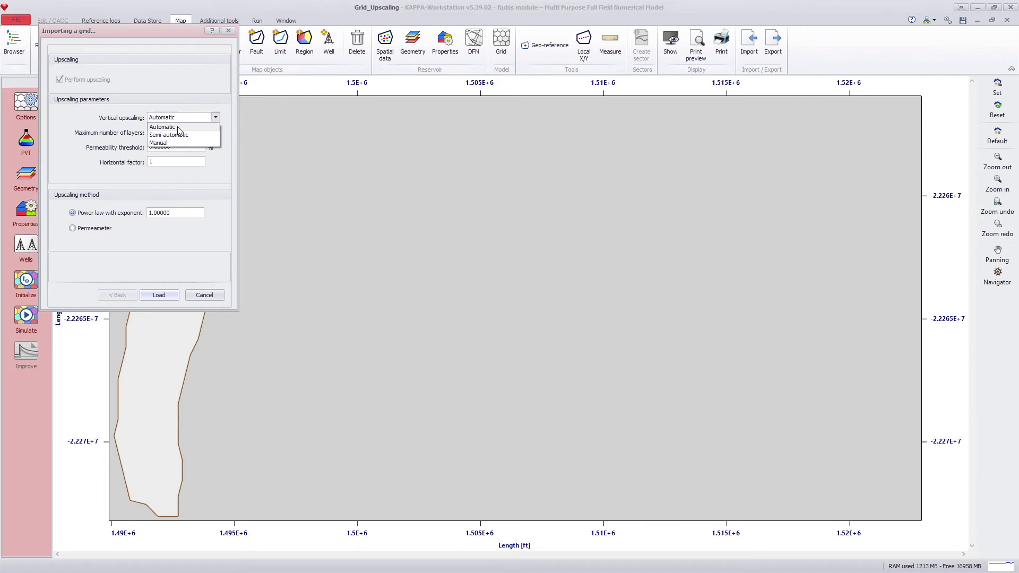
click(178, 129)
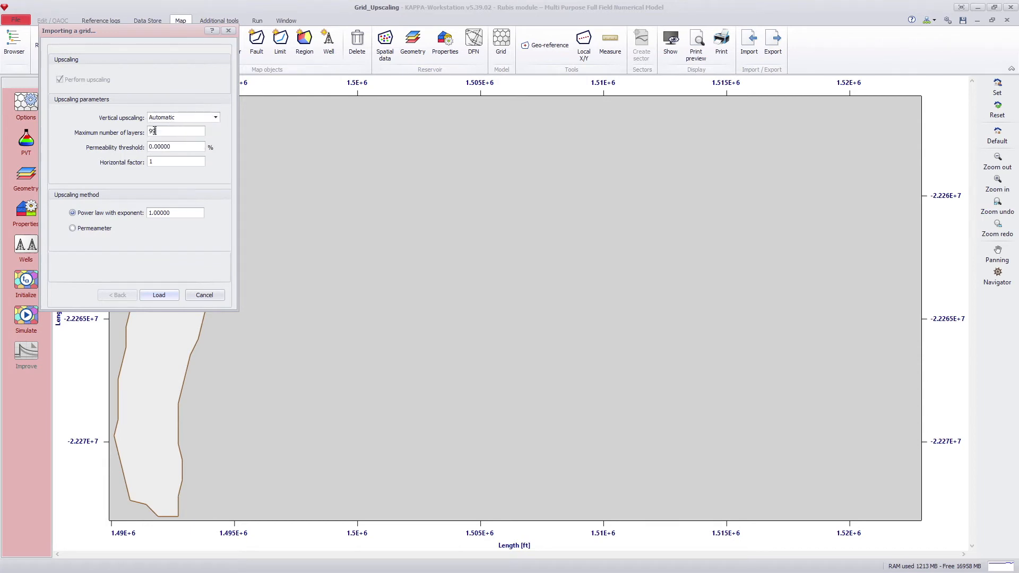
key(Tab)
text(10)
key(Tab)
text(1)
click(160, 295)
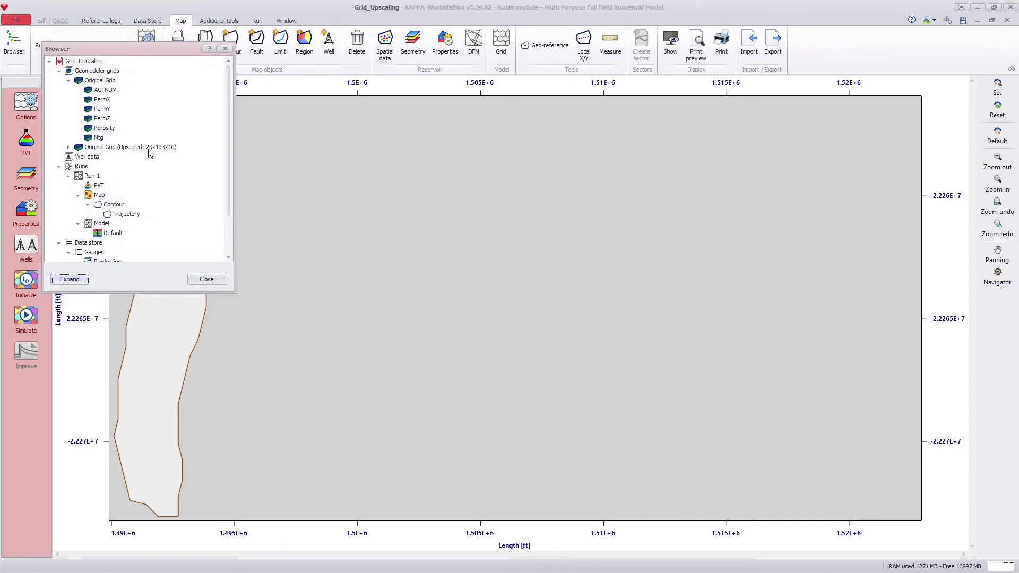
Rename the new upscaled grid in the browser as Automatic
click(172, 152)
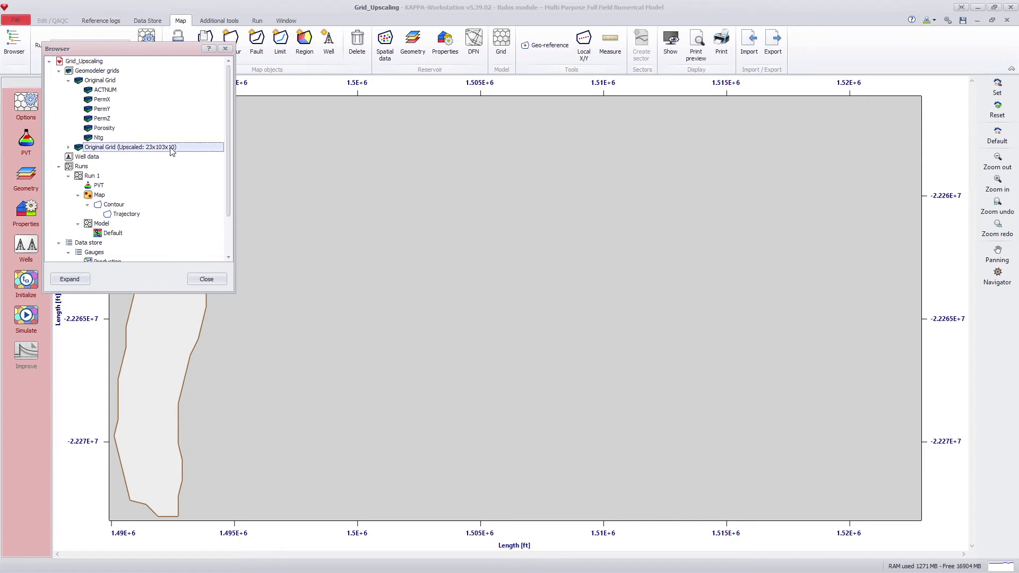
click(172, 151)
text(A)
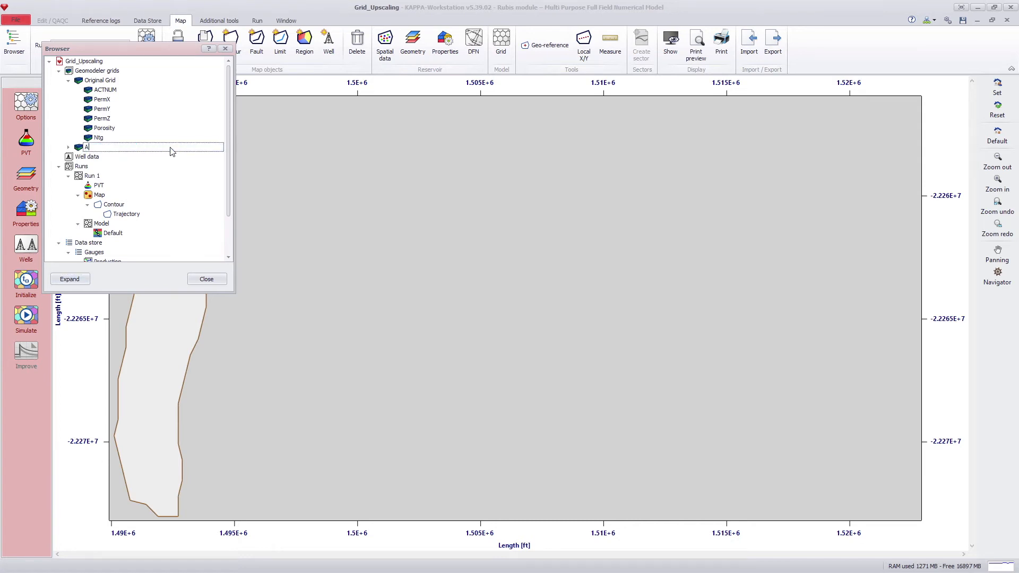
text(utomatic)
key(Return)
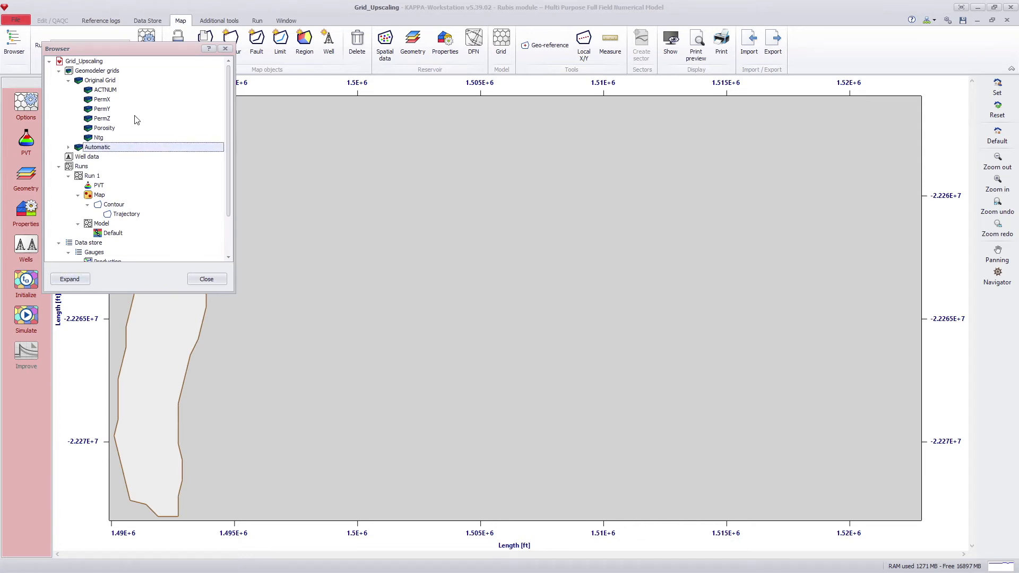
Start another upscaling of Original Grid in Semi-automatic mode with a maximum of 10 layers and a 10% permeability threshold
right_click(113, 85)
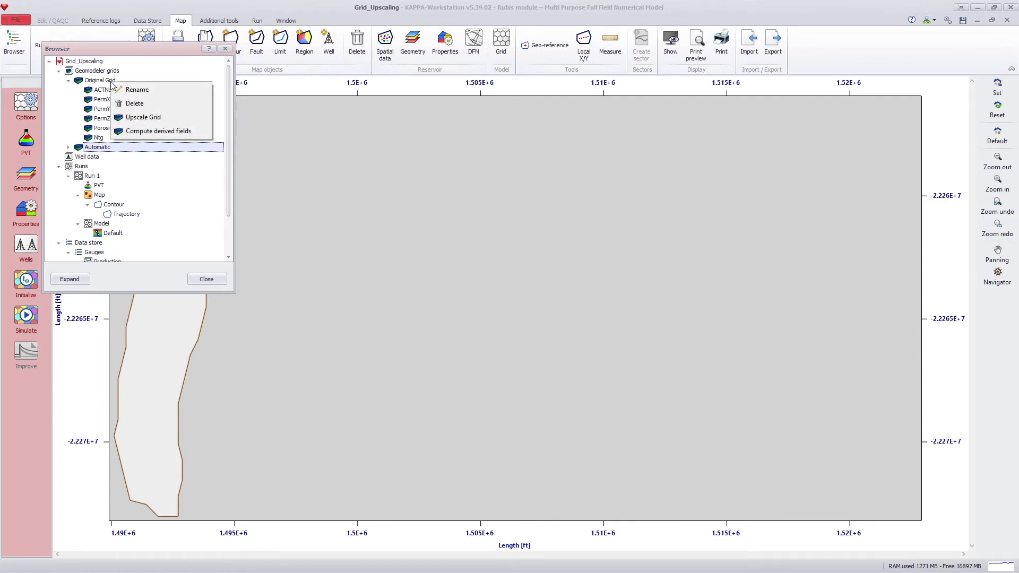
click(139, 113)
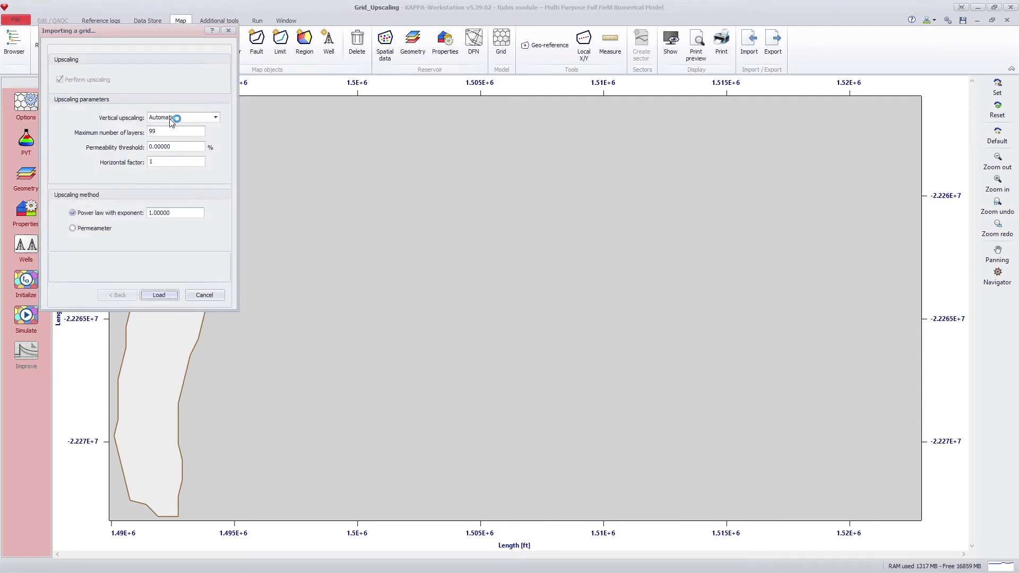
click(171, 117)
click(171, 135)
click(151, 132)
text(0)
key(Tab)
text(10)
Exclude layers 23 and 24 from the vertical upscaling and load the upscaled grid
click(213, 134)
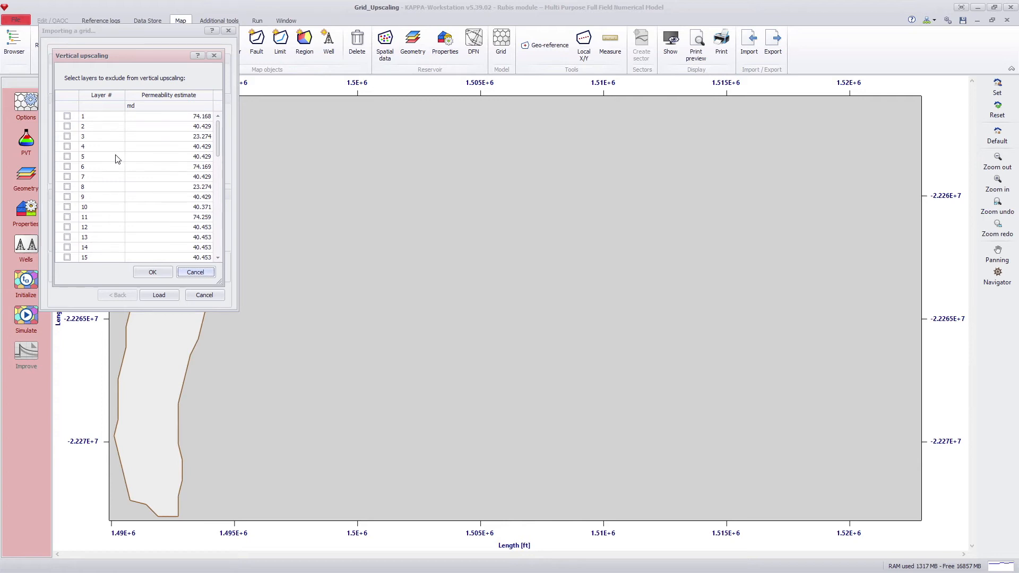
click(66, 147)
scroll(95, 183, down, 4)
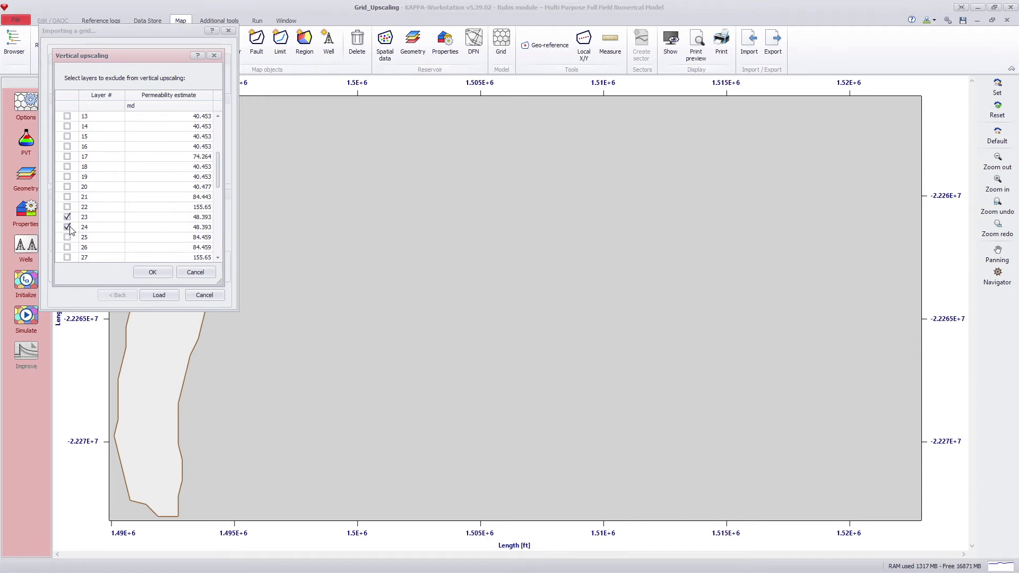
click(142, 268)
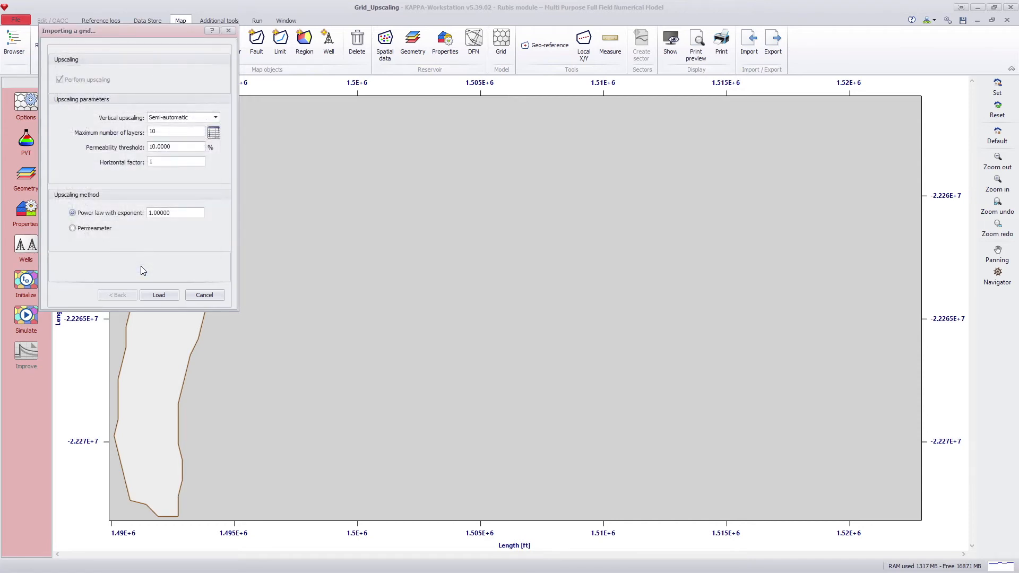
click(153, 298)
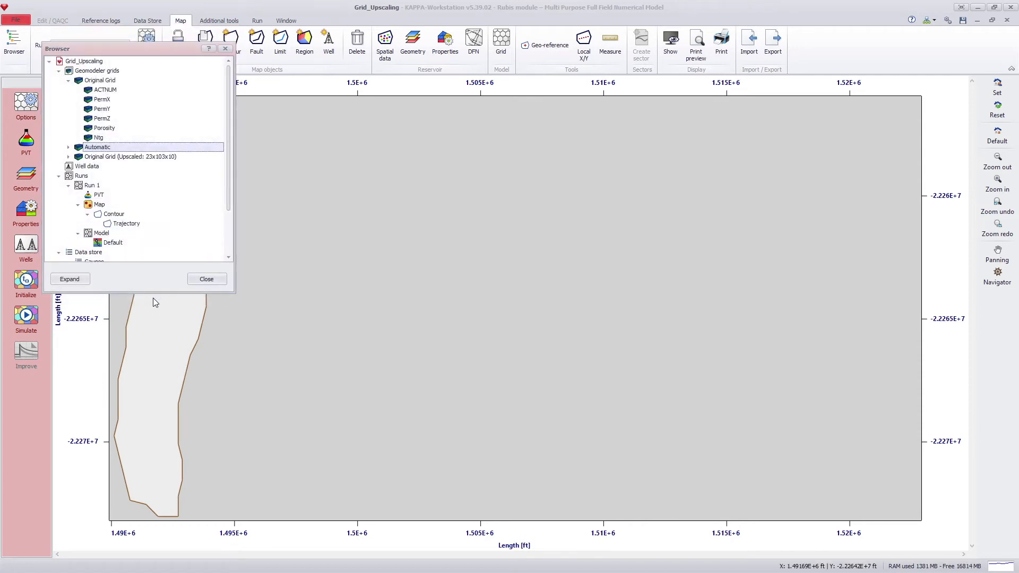
Rename the second upscaled grid in the browser as Semi-Automatic
click(154, 158)
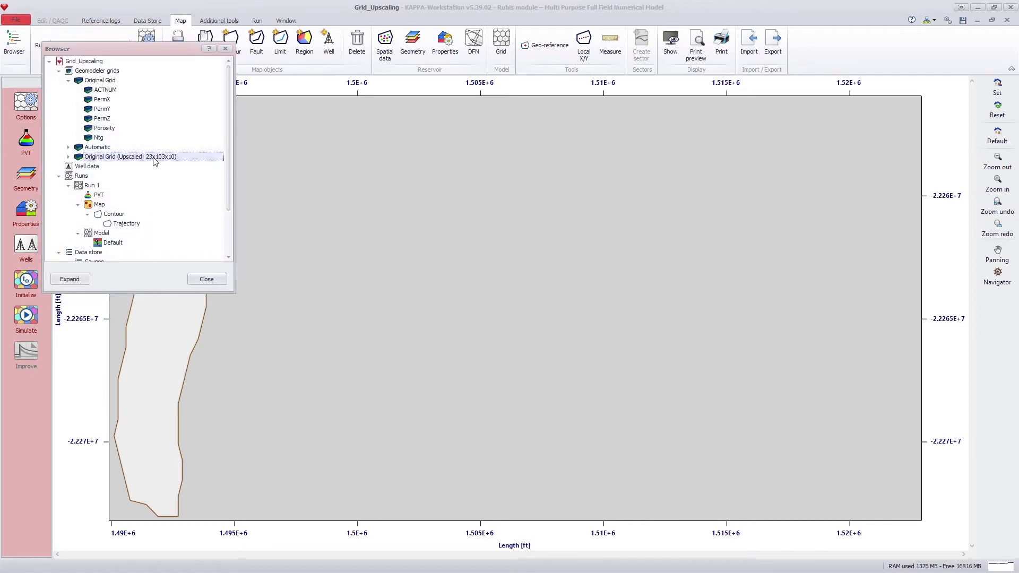
click(155, 159)
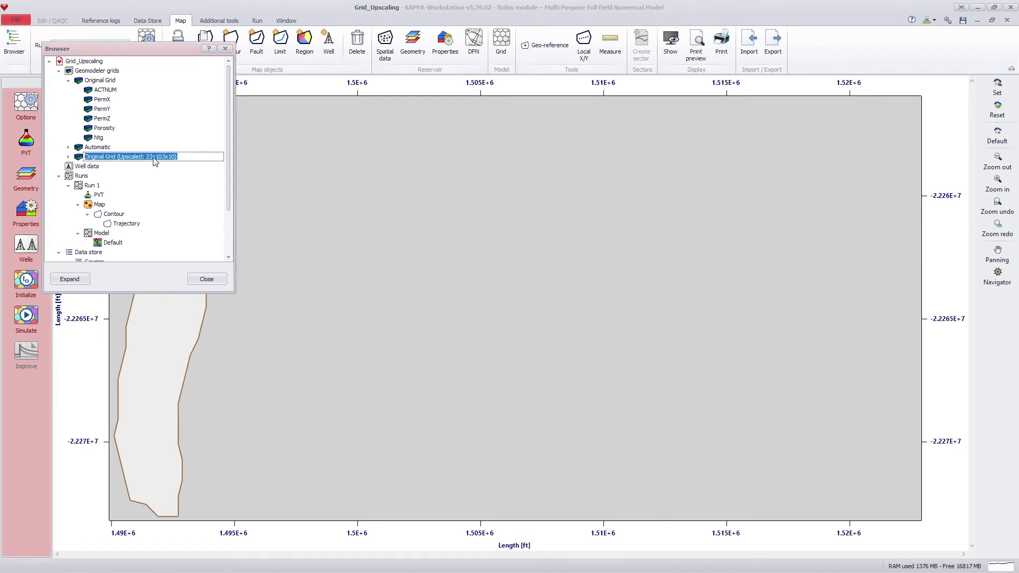
text(Semi-Automatic)
key(Return)
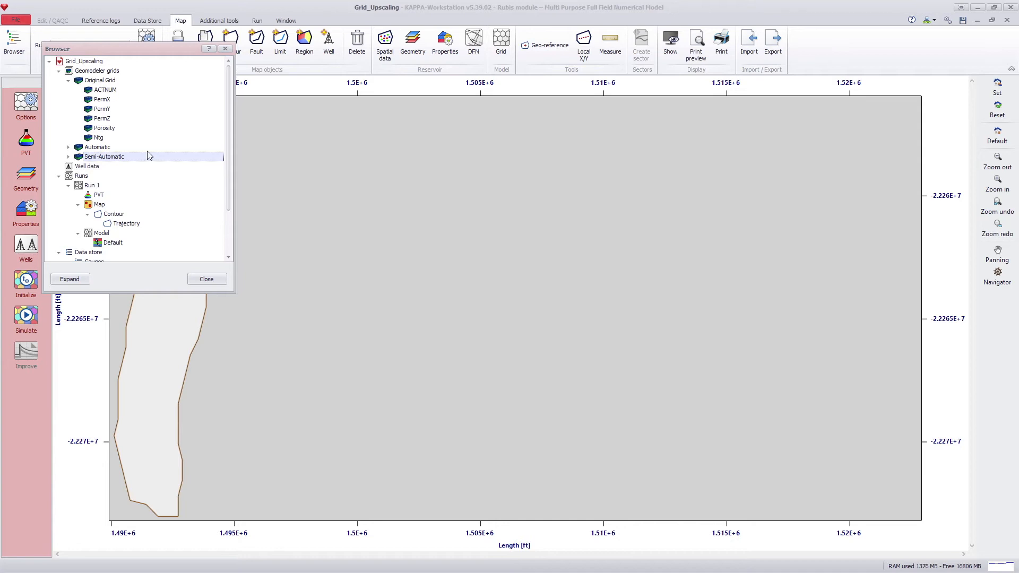
Start a third upscaling of Original Grid in Manual mode and open its vertical layer control table
right_click(107, 82)
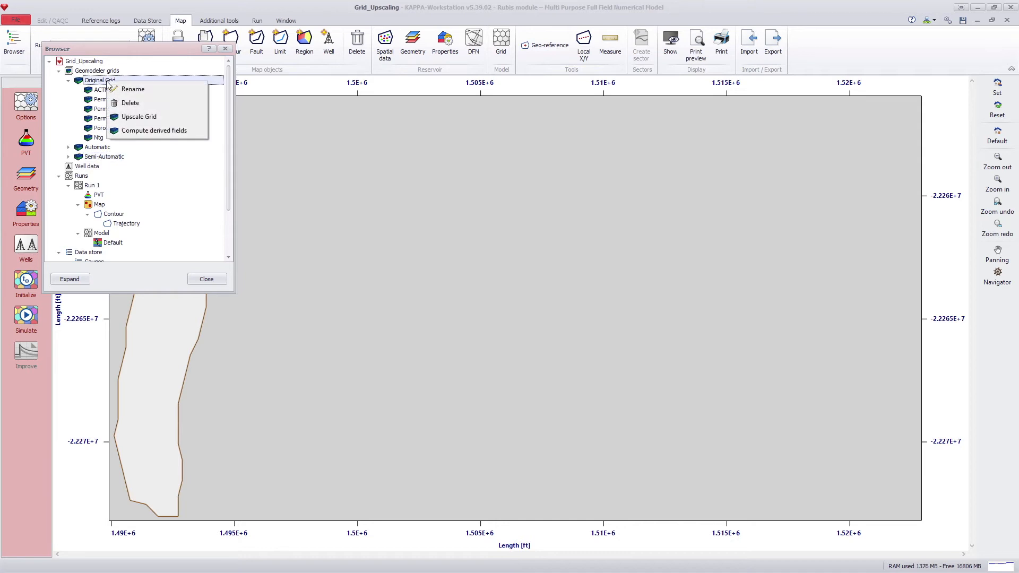
click(128, 117)
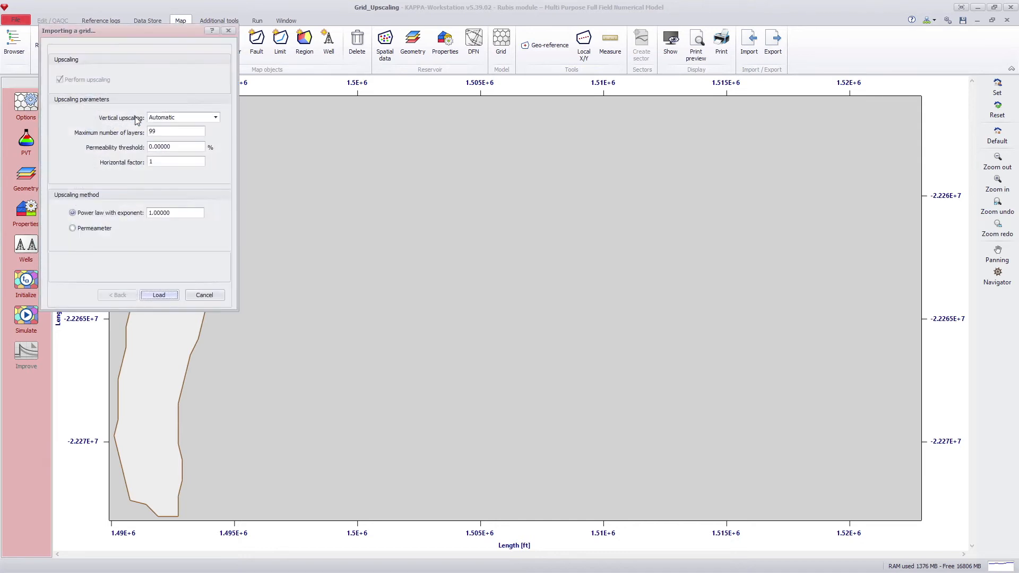
click(176, 119)
click(172, 141)
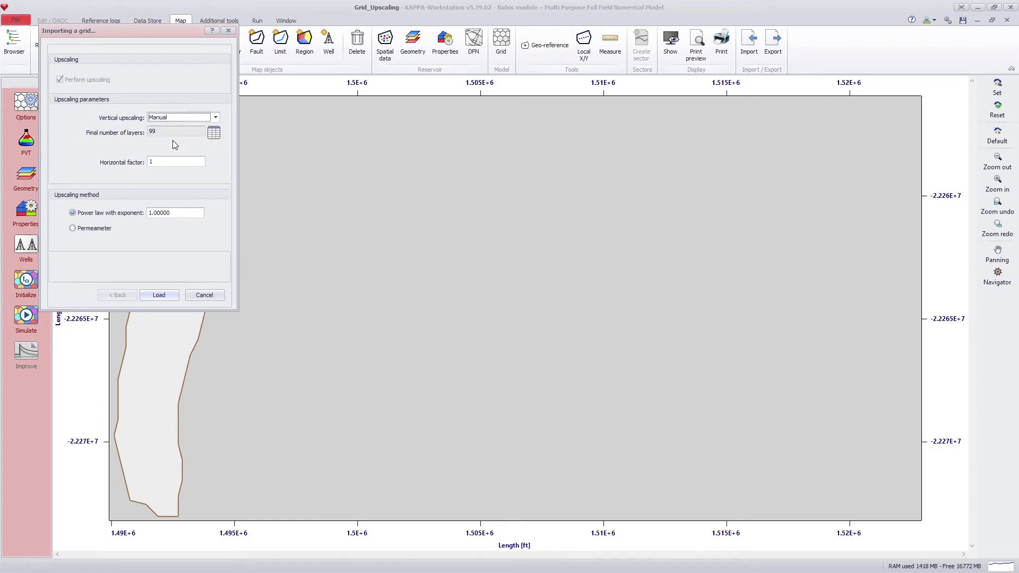
click(213, 134)
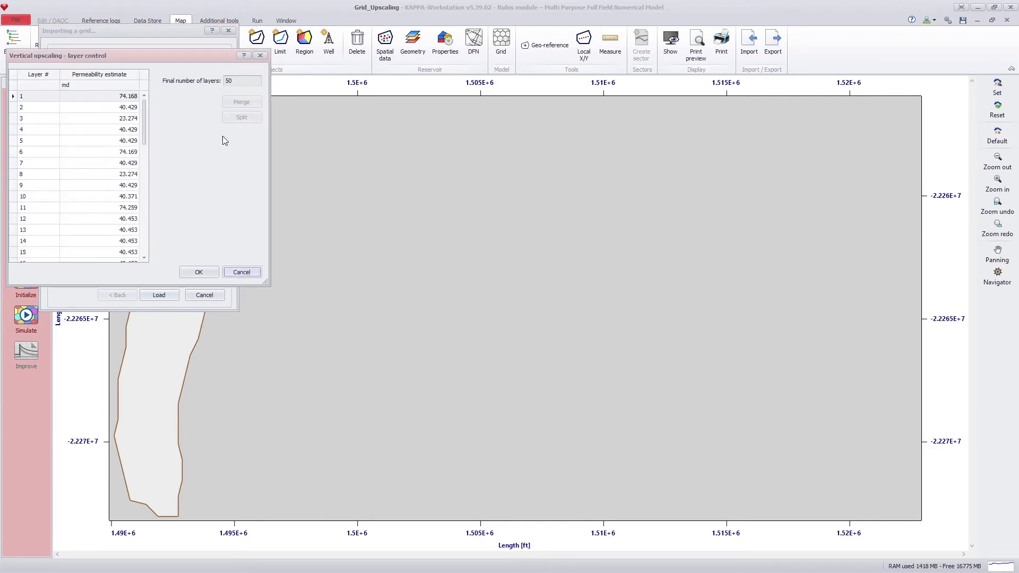
Merge the layers in consecutive groups of five, from 1 to 5 through 46 to 50, and load the upscaled grid
click(16, 97)
shift+click(15, 141)
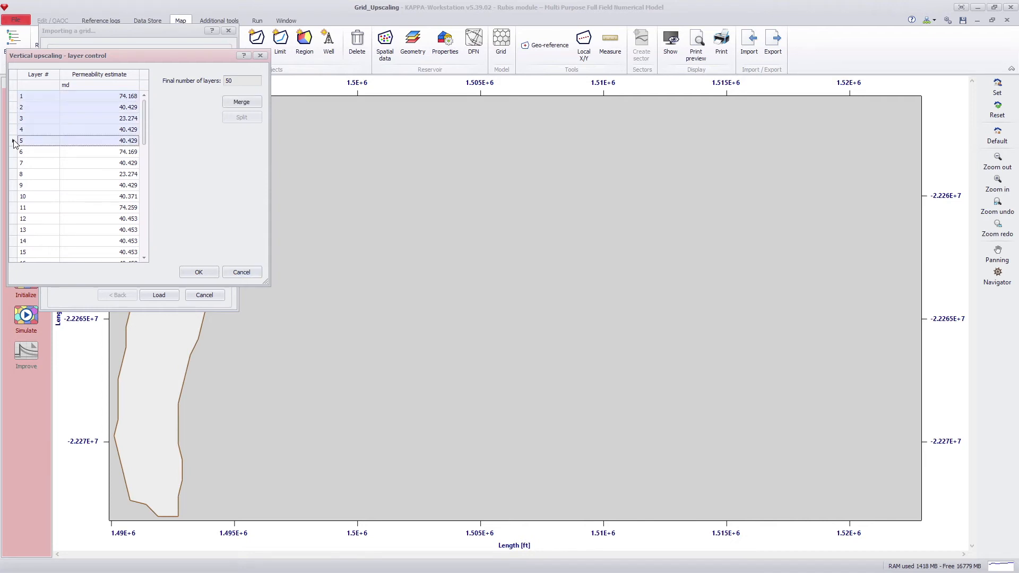
click(250, 105)
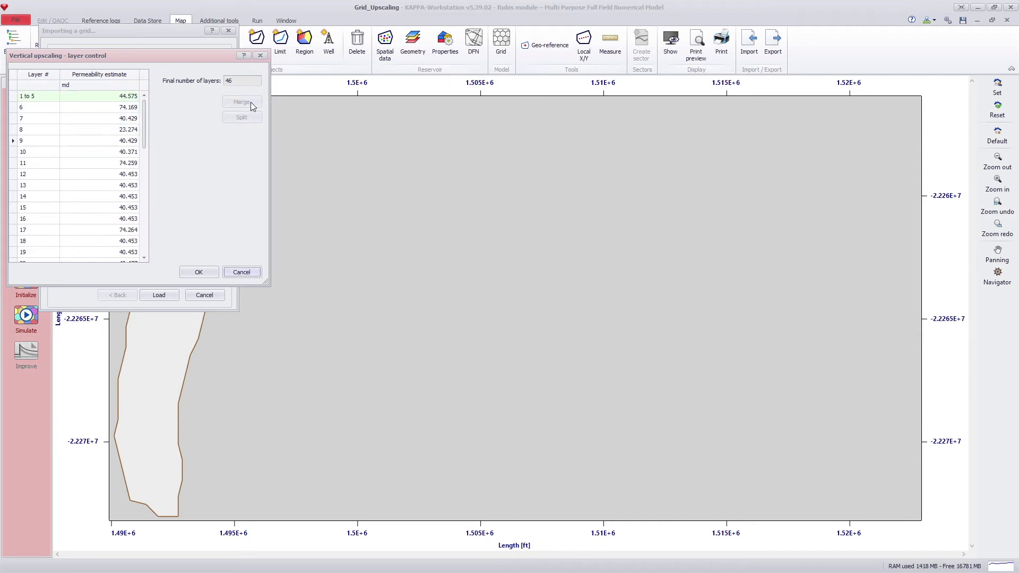
click(19, 109)
drag(14, 112, 16, 154)
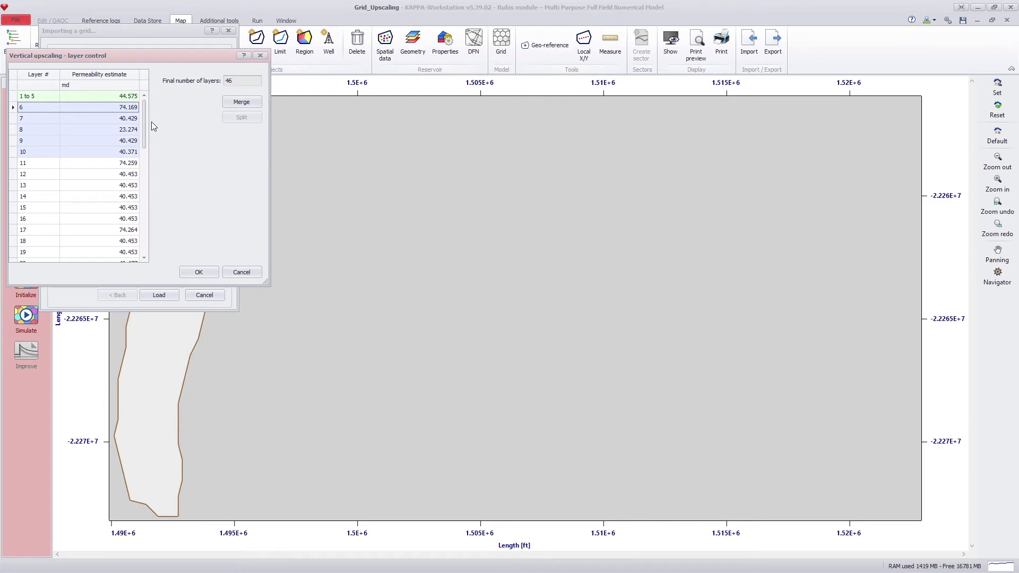
click(232, 104)
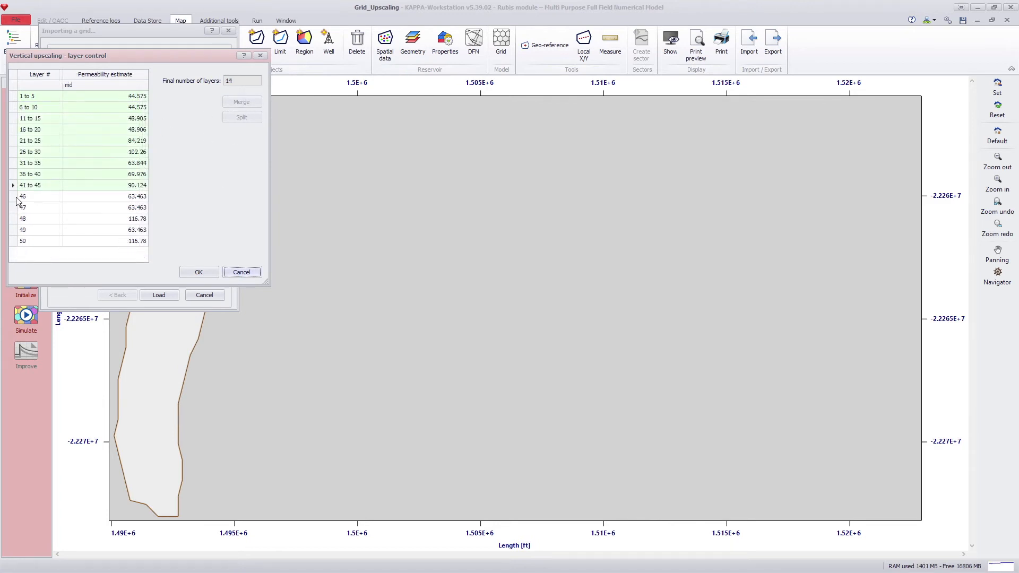
drag(16, 197, 18, 247)
click(246, 104)
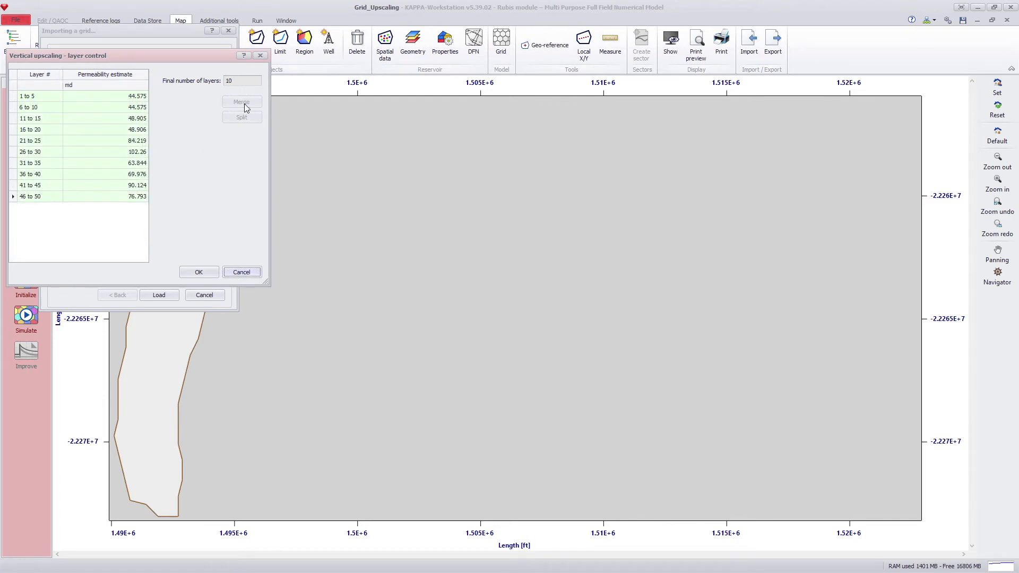
click(201, 270)
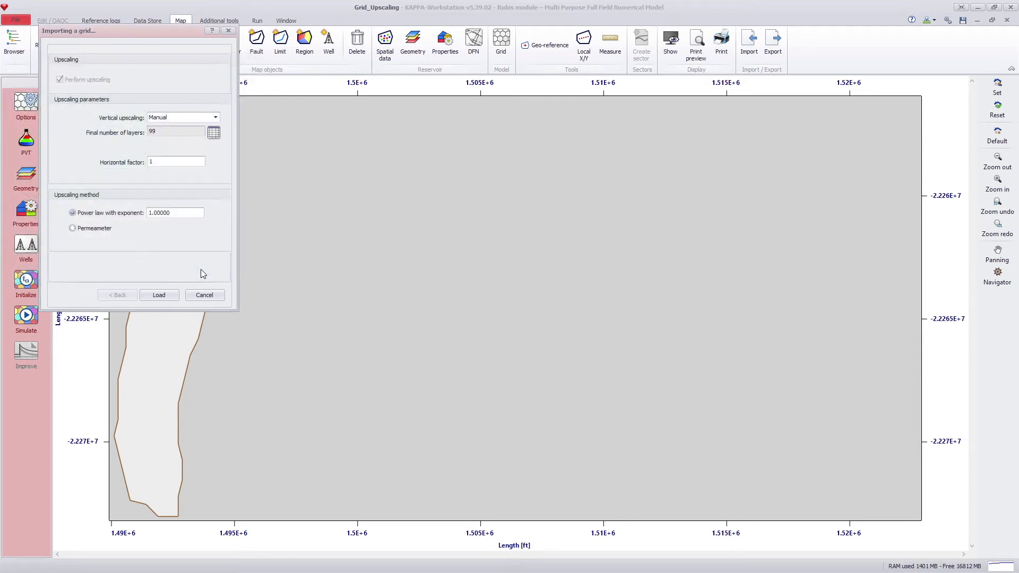
click(168, 293)
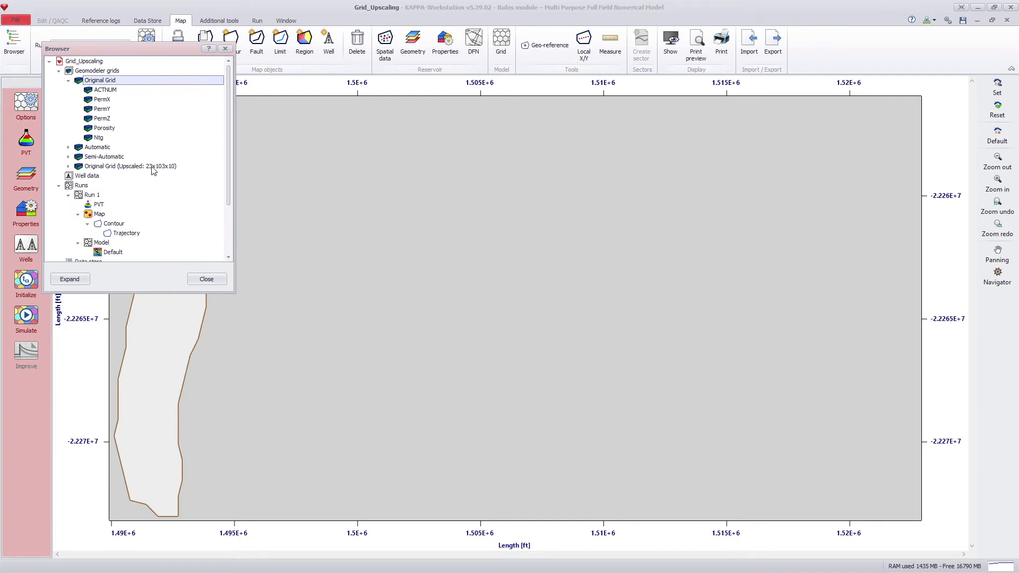
Rename the third upscaled grid in the browser as Manual
click(151, 167)
click(151, 167)
text(Ma)
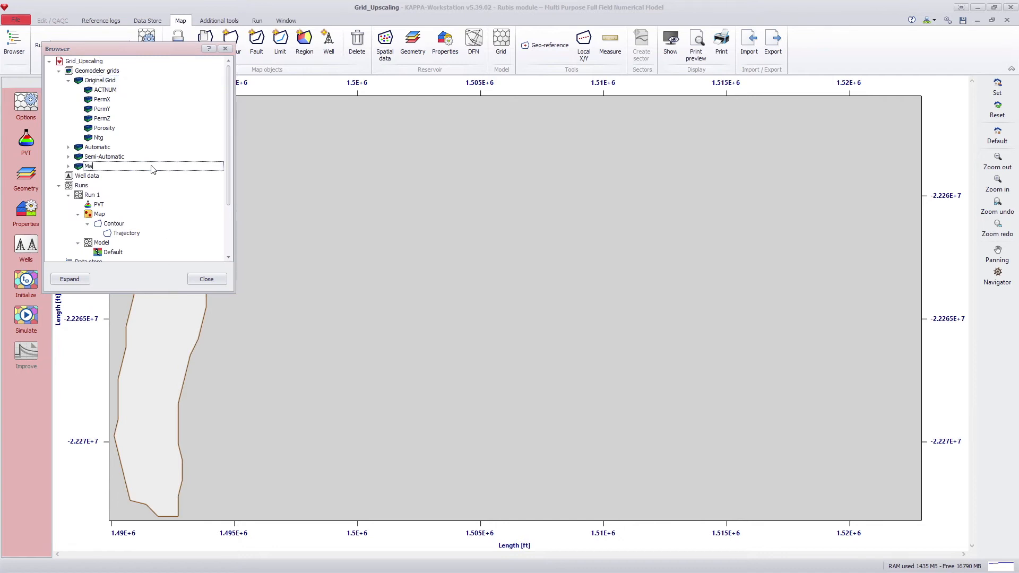
text(nual)
key(Return)
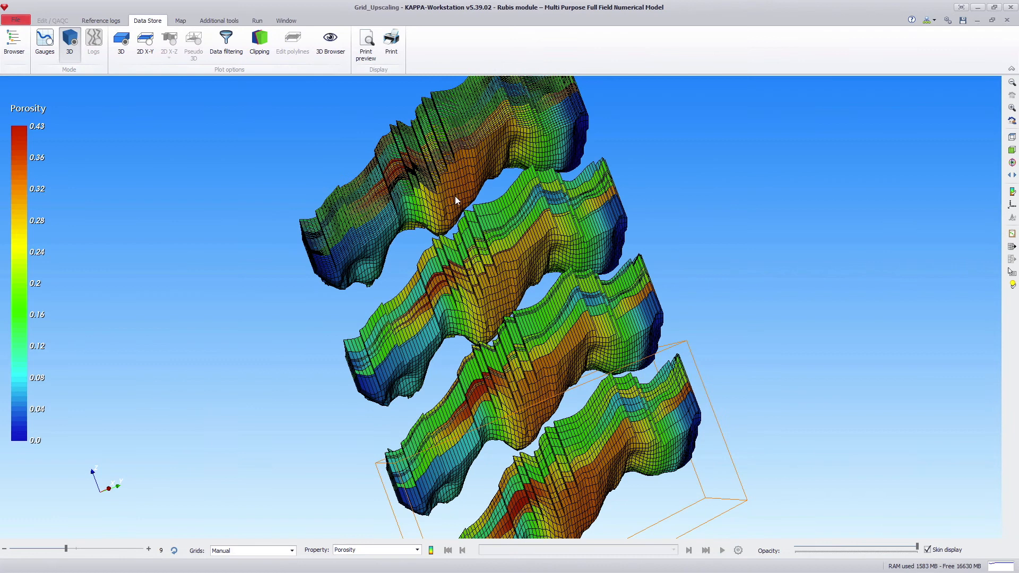
Examine and compare the layering of the original and three upscaled grids, coloured by porosity, in the 3D view
drag(457, 204, 489, 223)
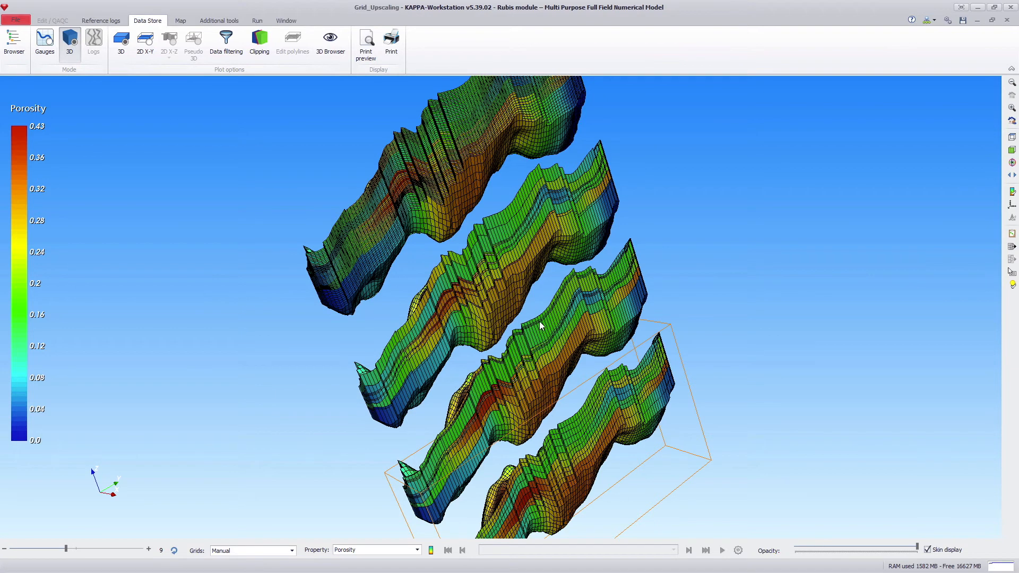
scroll(539, 320, up, 5)
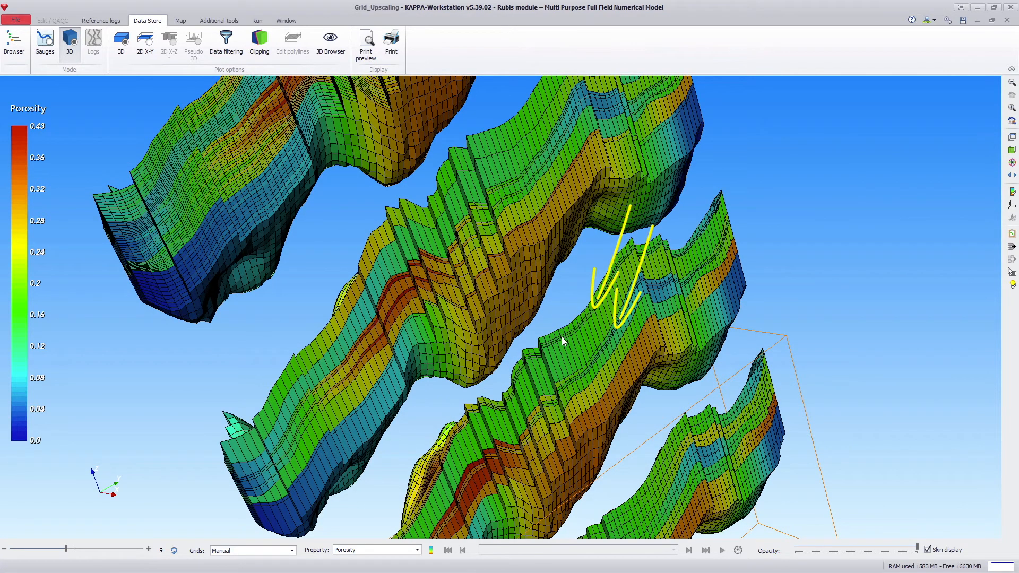
scroll(562, 336, down, 5)
scroll(536, 343, down, 2)
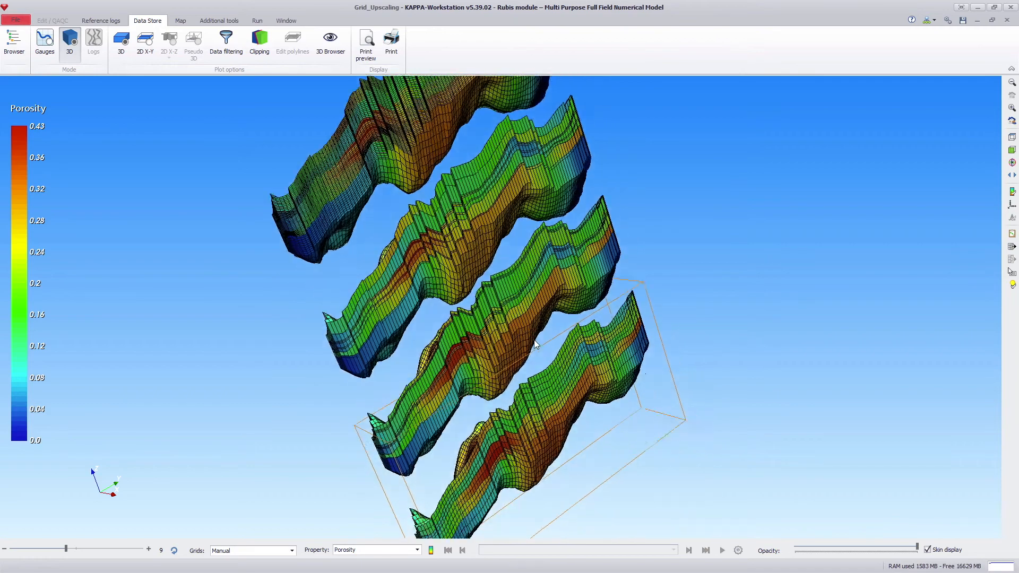
scroll(536, 344, up, 2)
scroll(566, 366, up, 3)
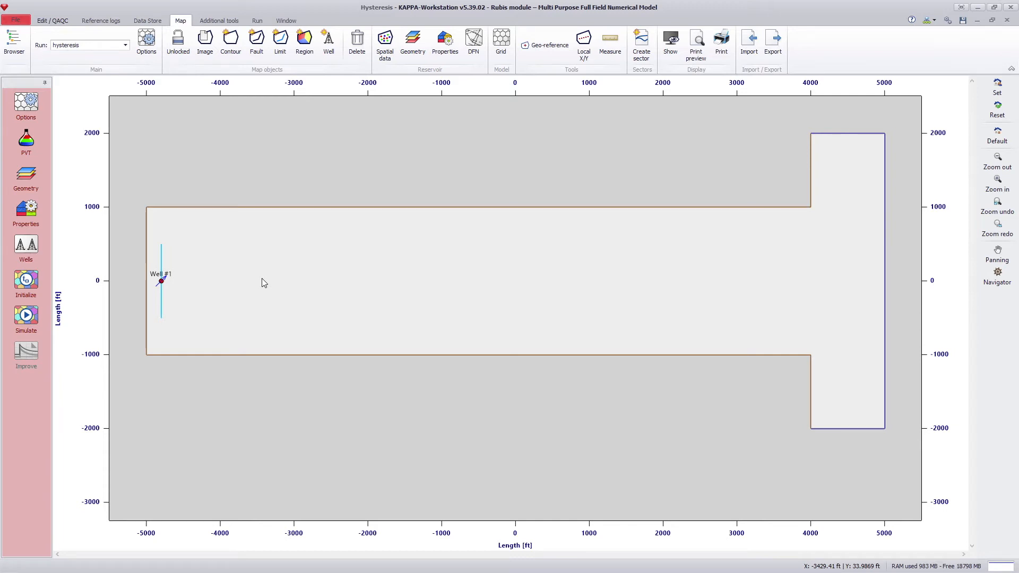
Enable hysteresis for gas relative permeability in the reservoir's KrPc definition and show the legend on the relative permeability plot
click(26, 212)
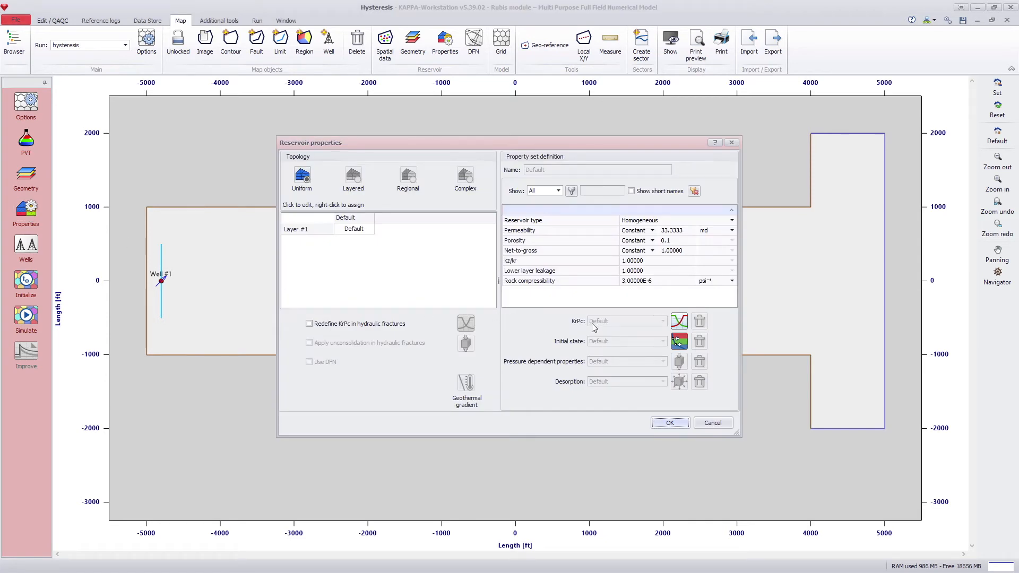
click(675, 323)
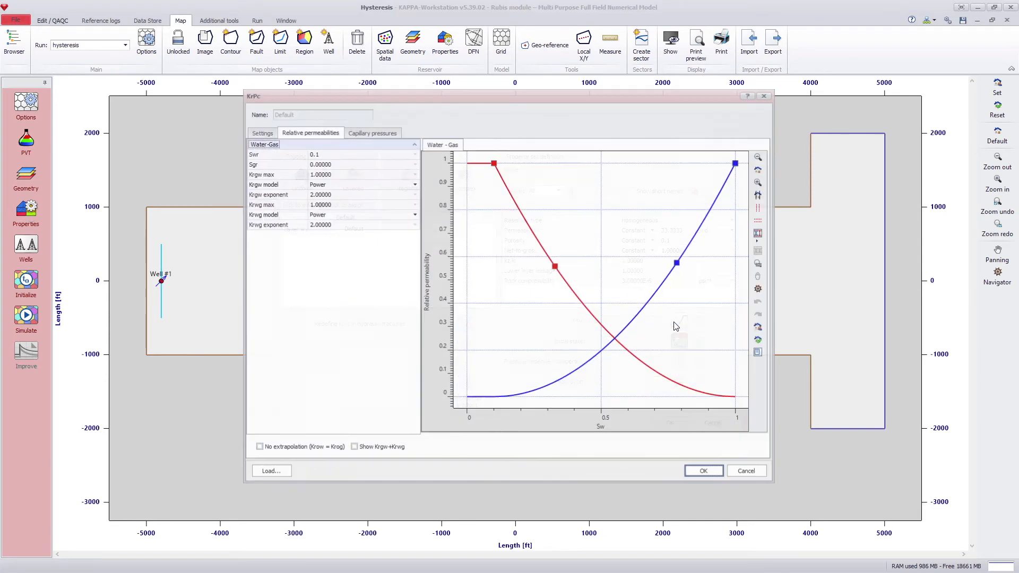
click(269, 133)
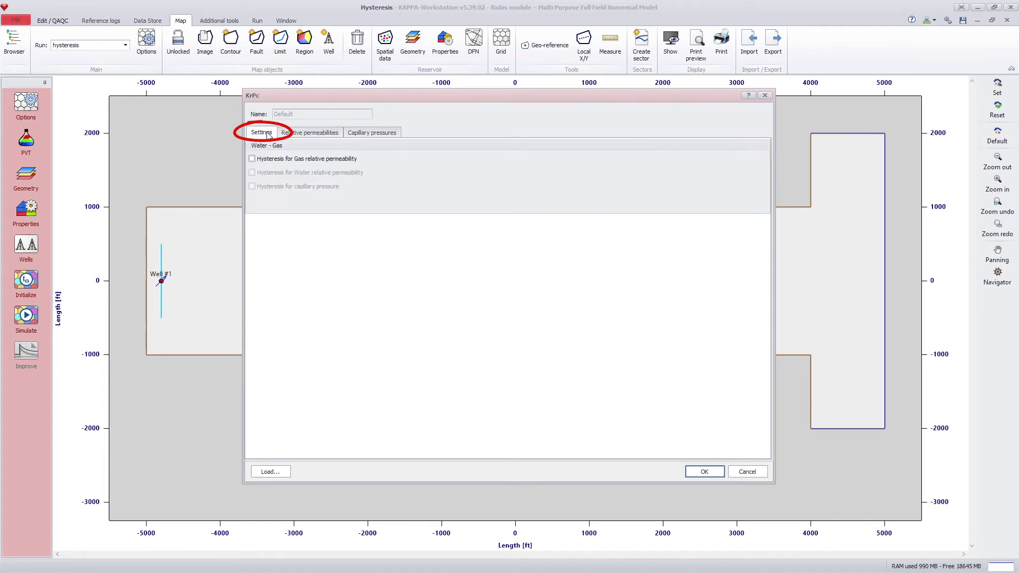
click(268, 159)
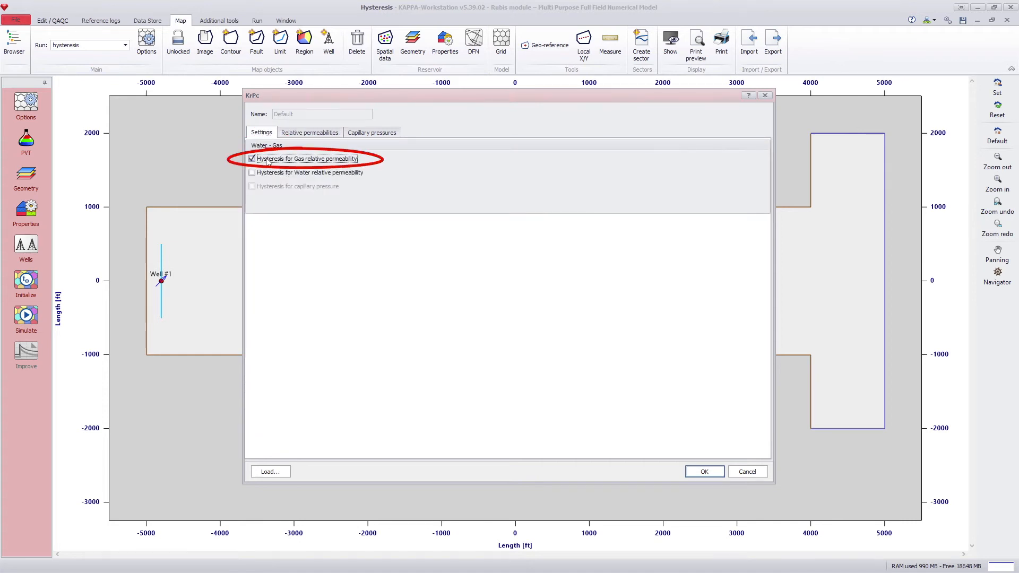
click(295, 137)
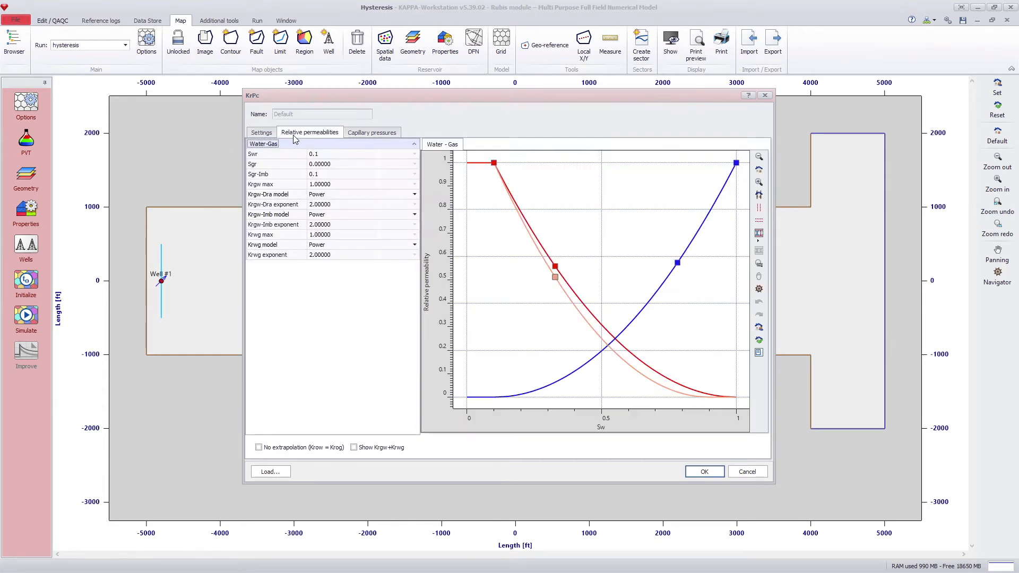
click(759, 352)
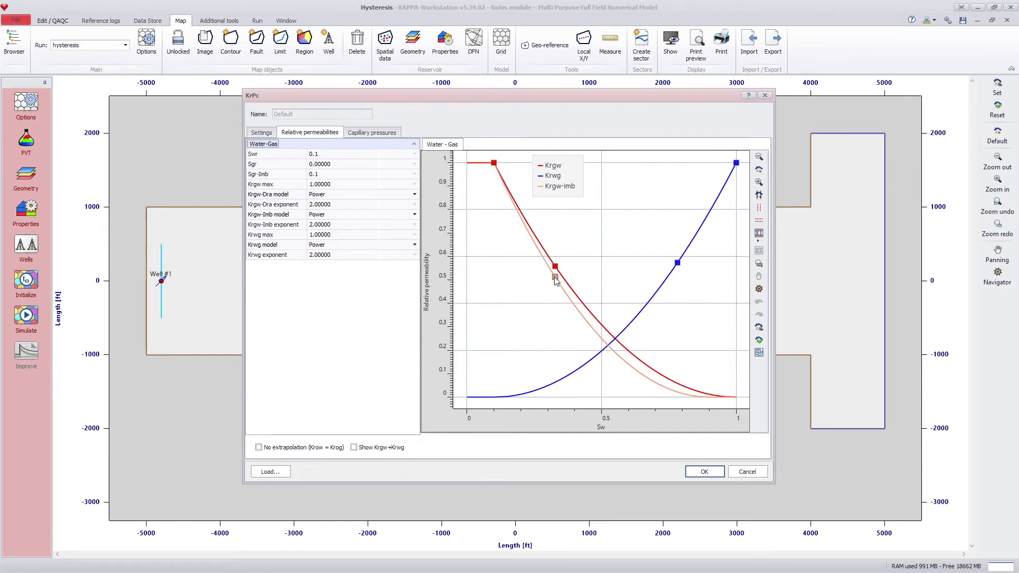
Try lowering the Krgw-Imb curve's control point to an exponent of about 2.64, and reset the exponent to 2
mouse_move(555, 277)
mouse_down()
mouse_move(553, 316)
mouse_move(554, 300)
mouse_up()
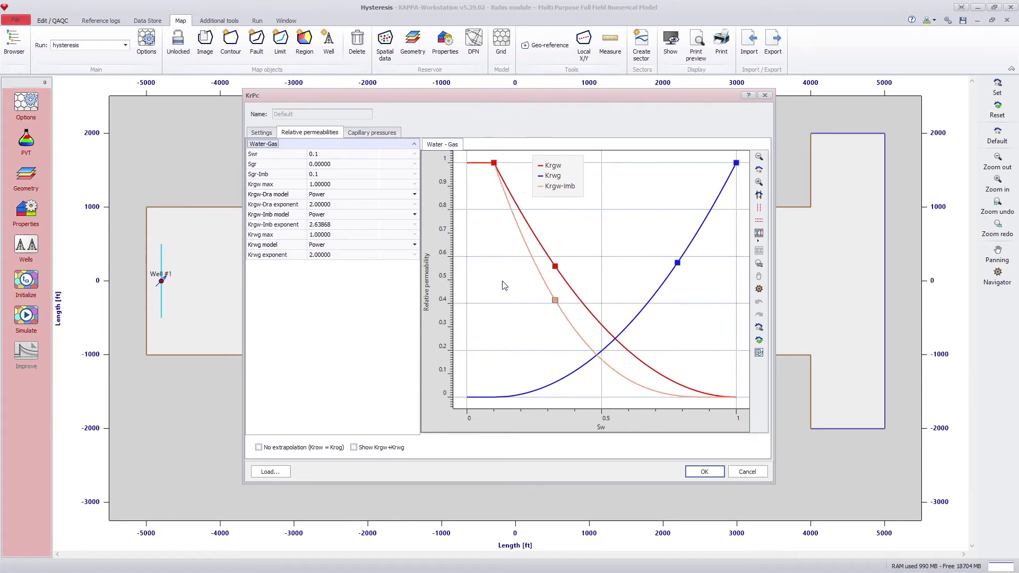
click(356, 226)
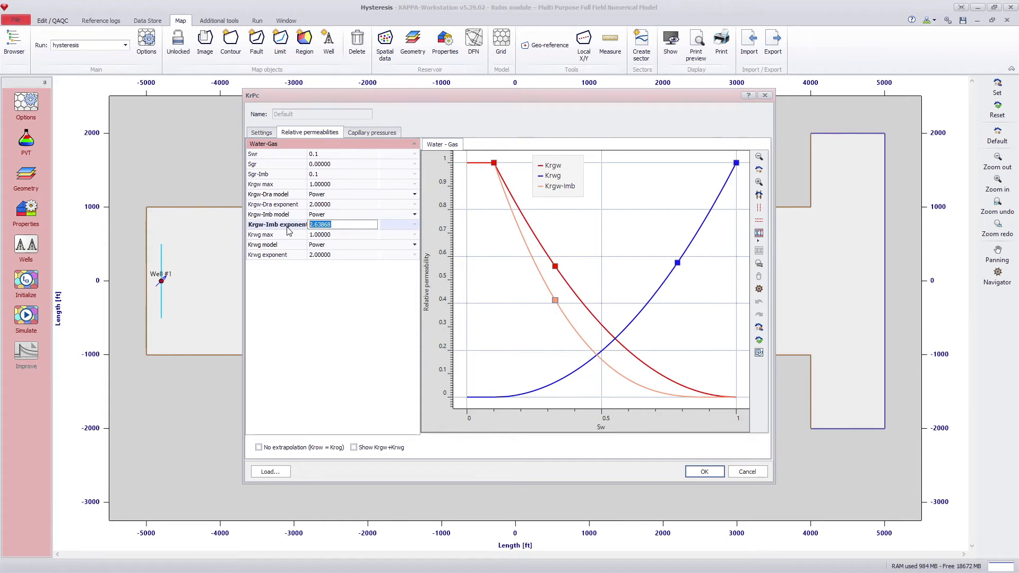
text(2)
key(Return)
Set the imbibition residual gas saturation Sgr-Imb to 0.35
click(337, 174)
drag(337, 174, 307, 174)
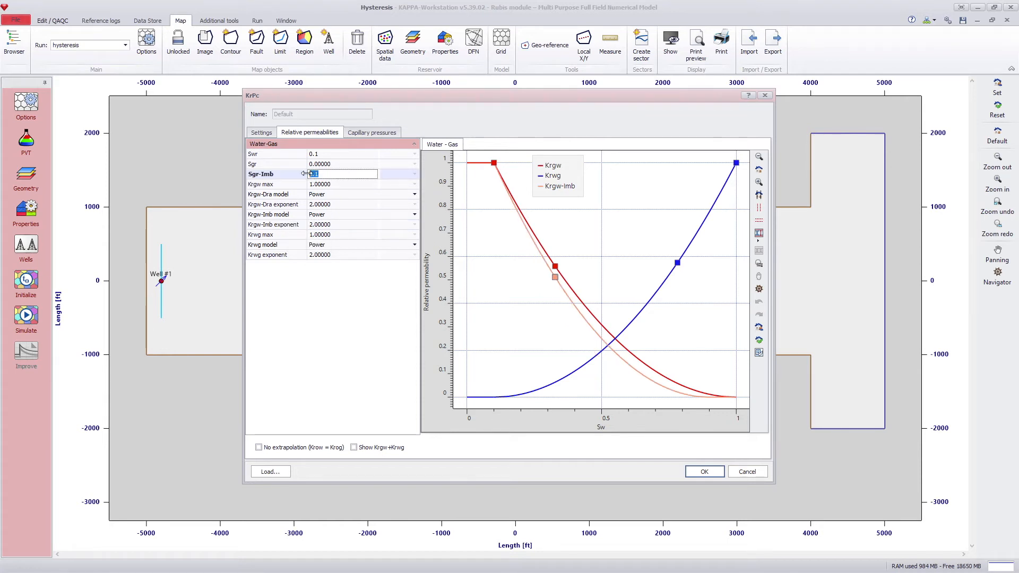
text(0.35)
key(Return)
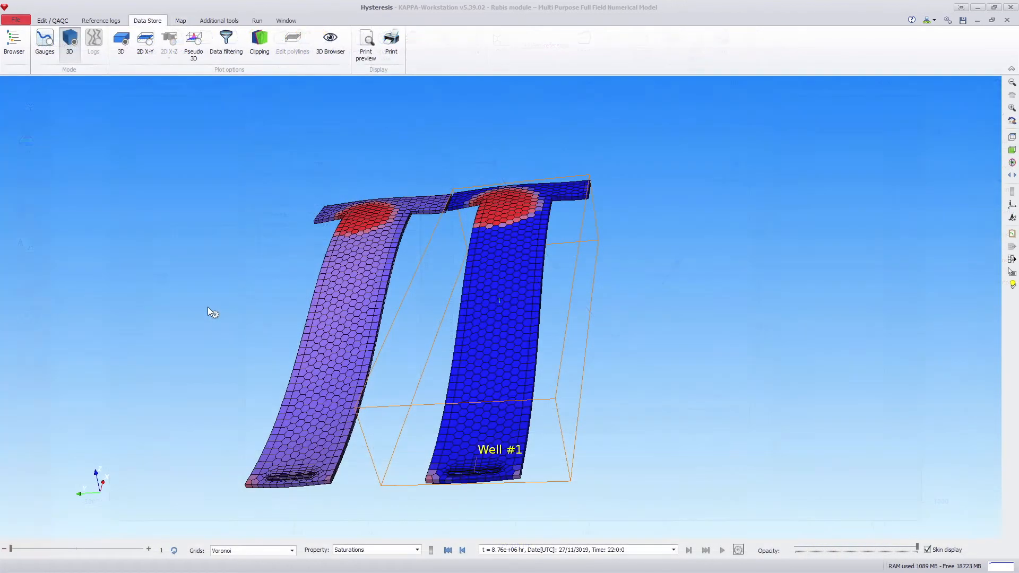
Examine the 3D saturations of the Hysteresis document and compare the STGIP field results of its hysteresis and no hysteresis runs
drag(208, 306, 268, 314)
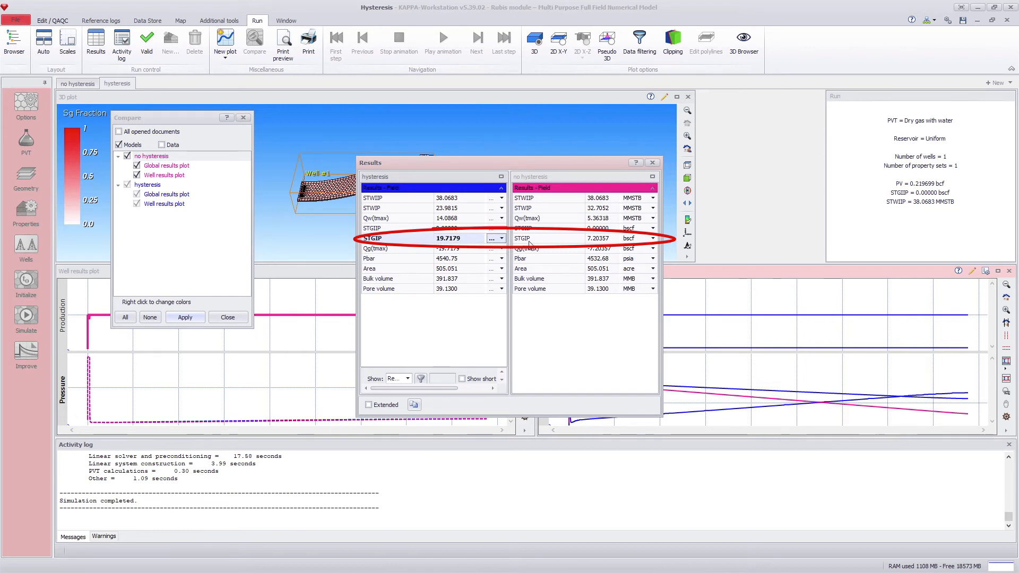
click(589, 240)
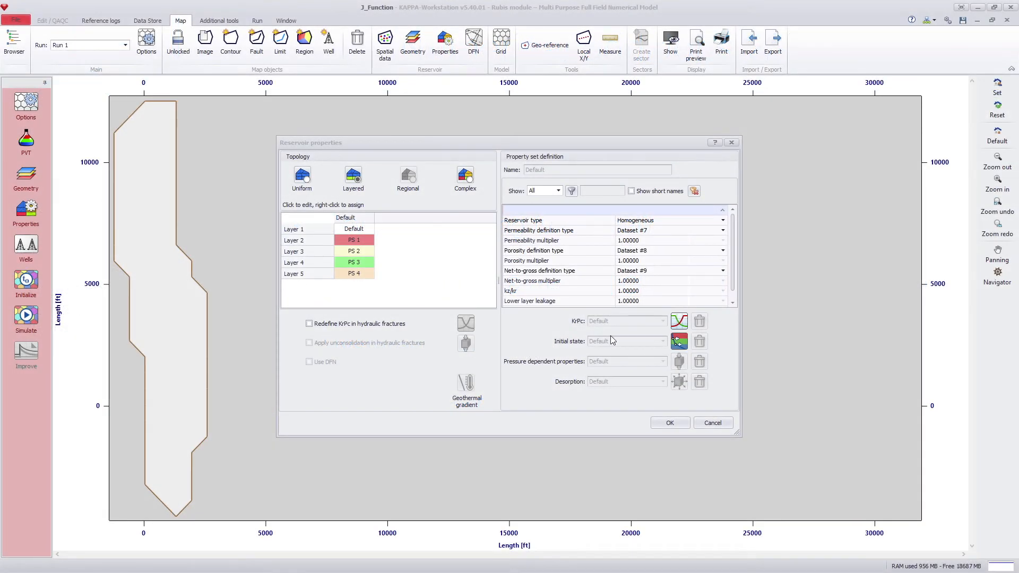
Enable the J-function for capillary pressure in the default KrPc settings of the J_Function document
click(680, 323)
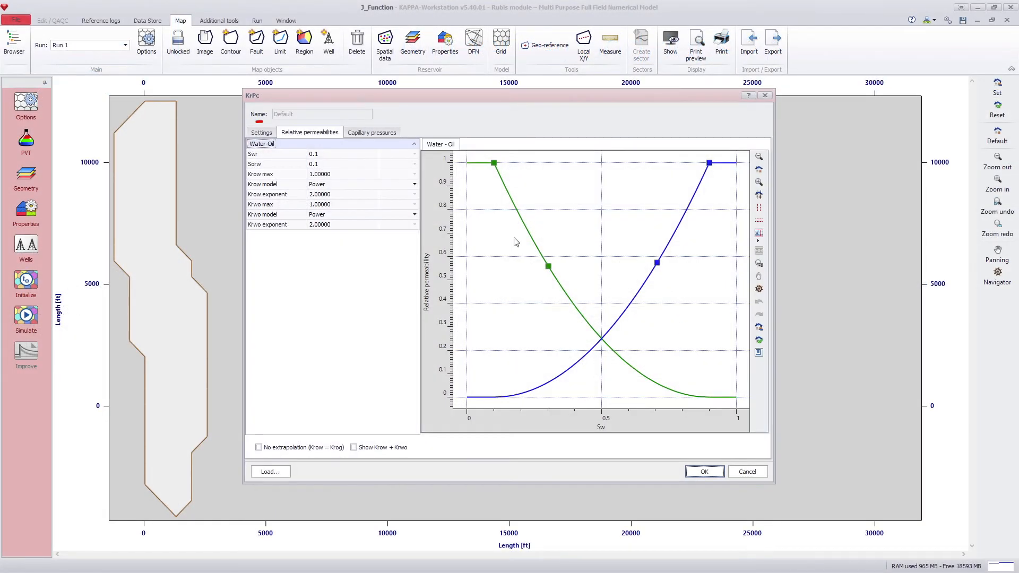
click(271, 136)
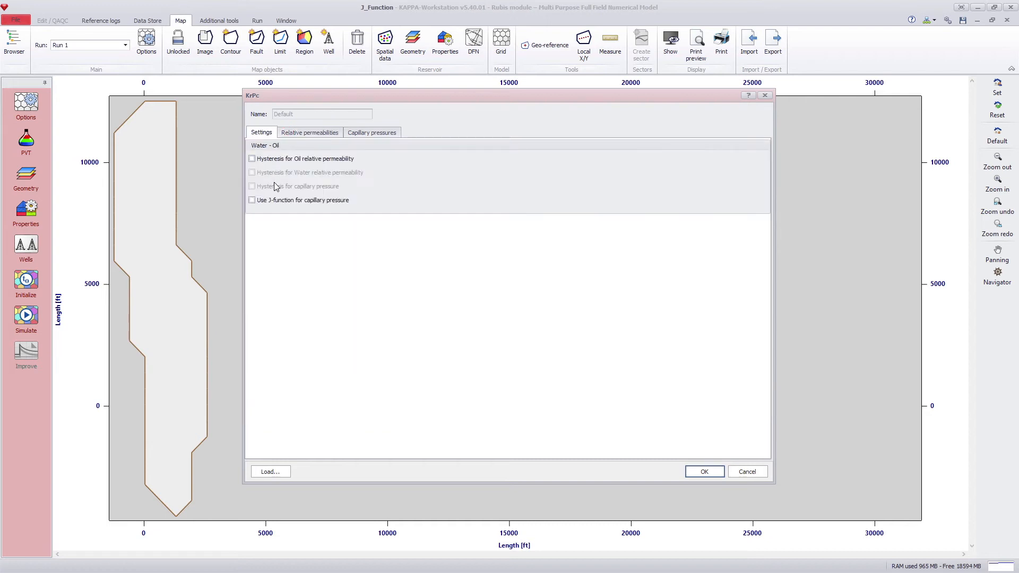
click(276, 200)
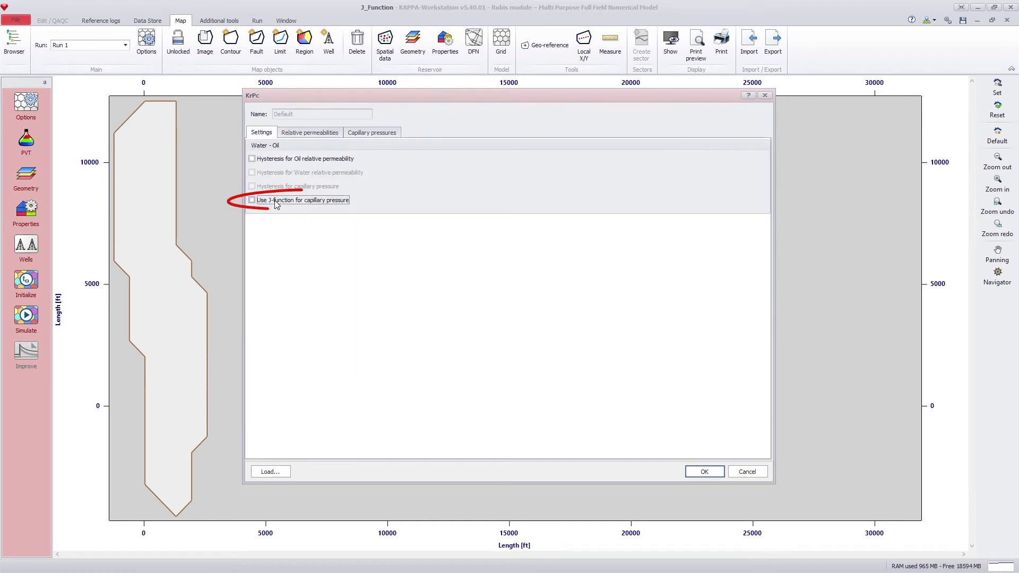
Review the Leverett J-function parameters for capillary pressure and its k choice options, keeping Kxy
click(357, 135)
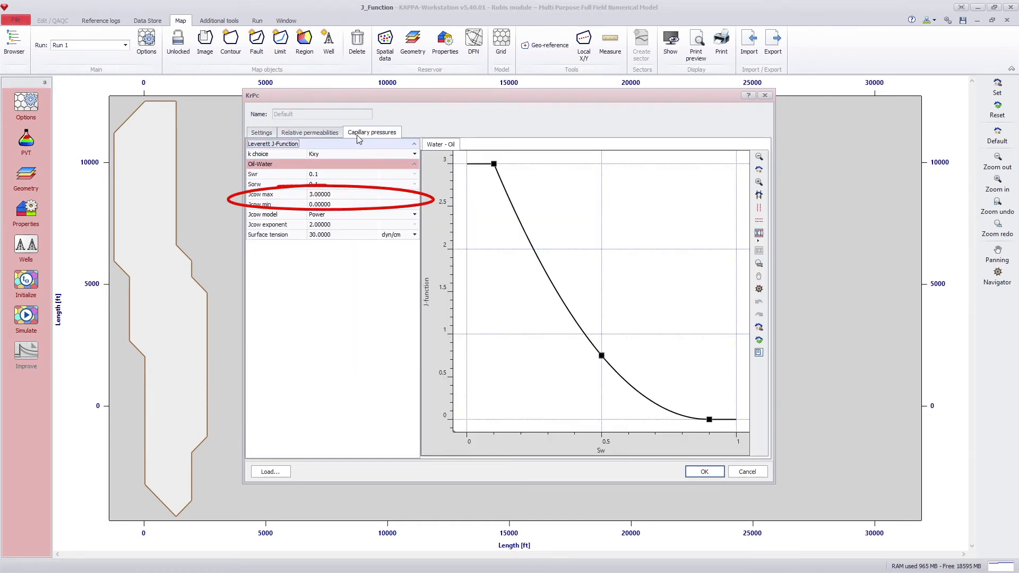
click(331, 154)
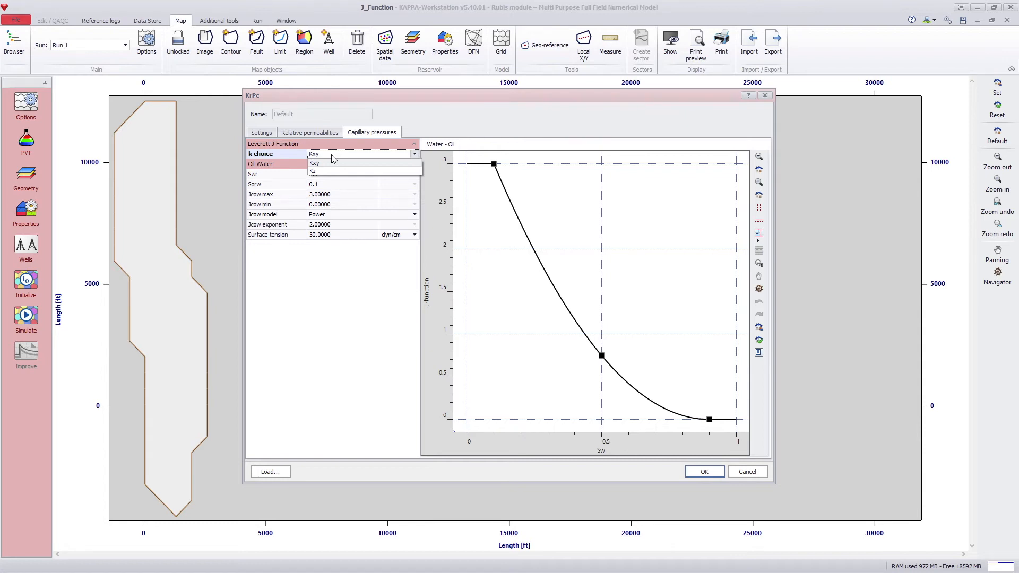
click(331, 154)
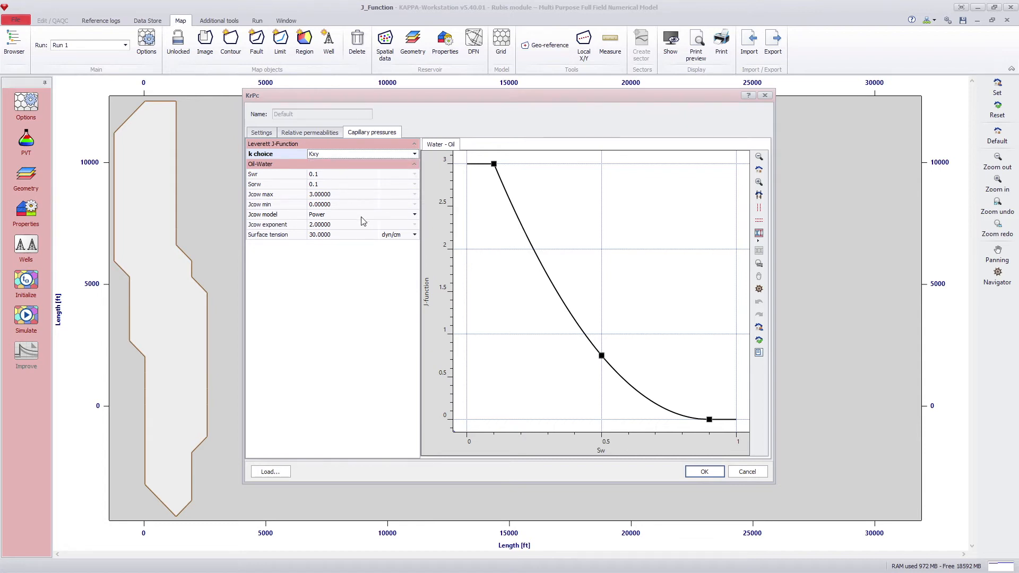
Accept the J-function capillary pressure settings and open the initial state of the default property set
click(689, 472)
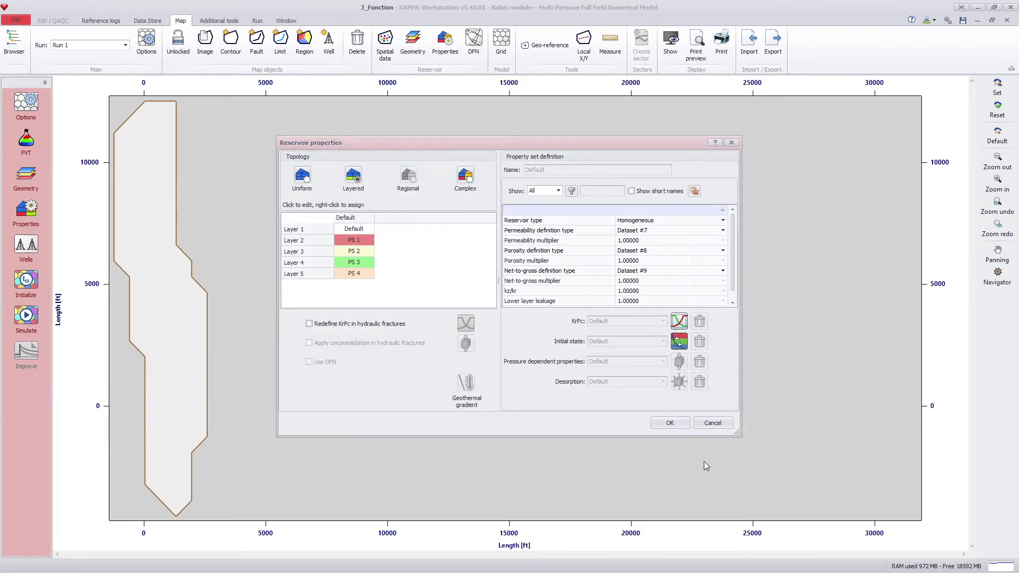
click(680, 342)
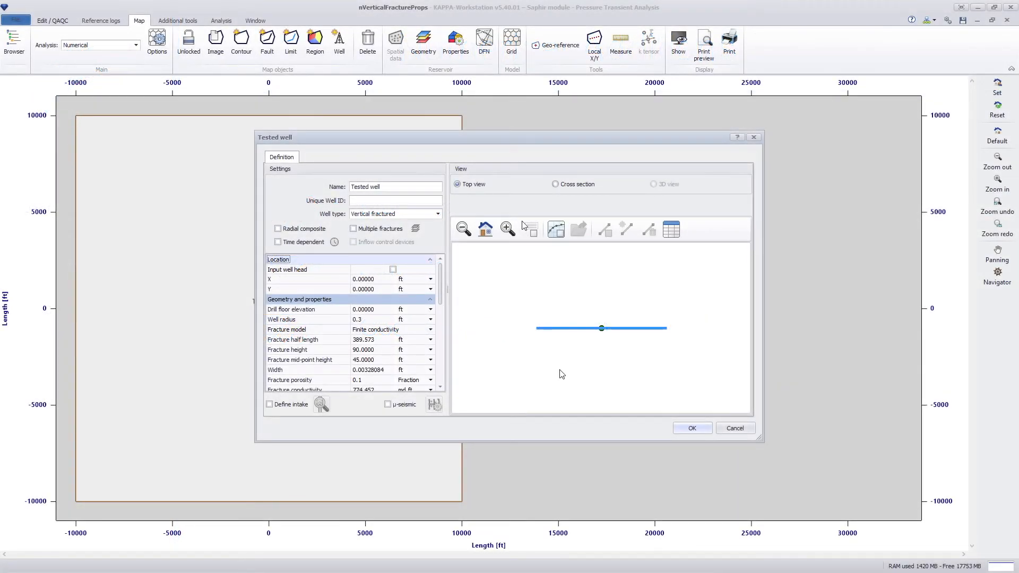
Give the tested well layer-specific multiple fractures with Xf 1000, 1200, 300 ft and Fc 300, 250, 2000 md.ft, viewed in cross section
click(387, 232)
click(415, 228)
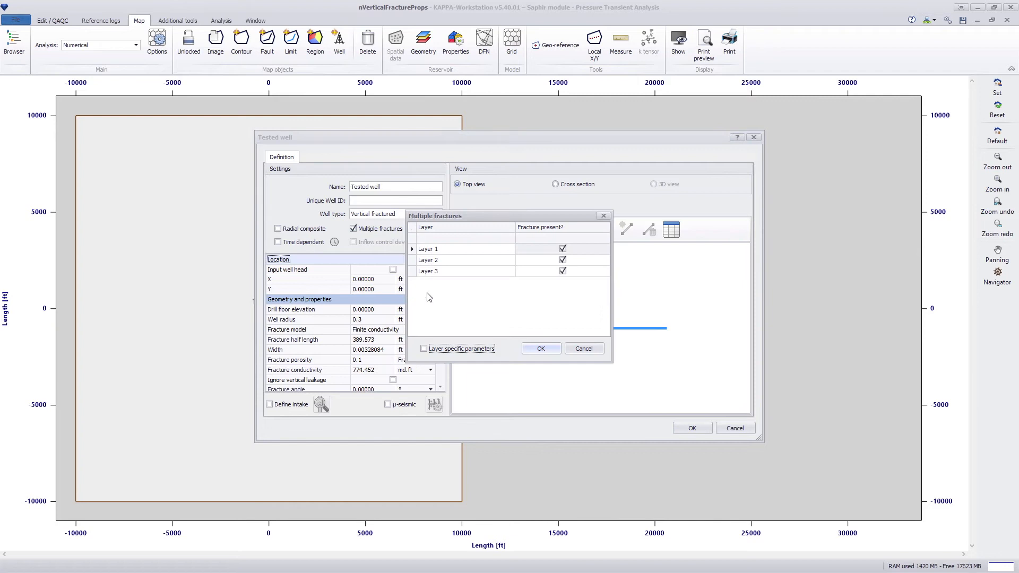
click(442, 351)
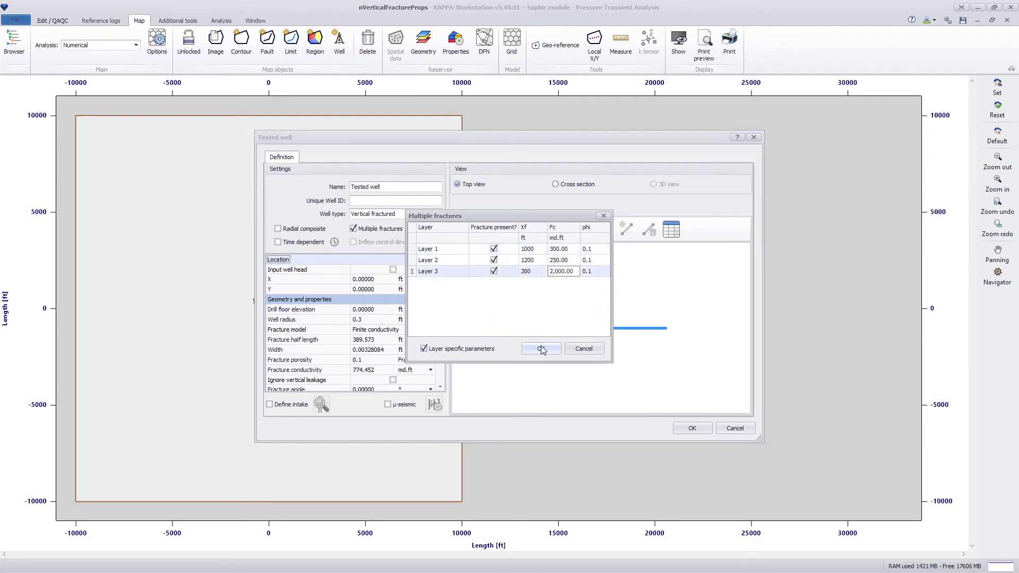
click(541, 349)
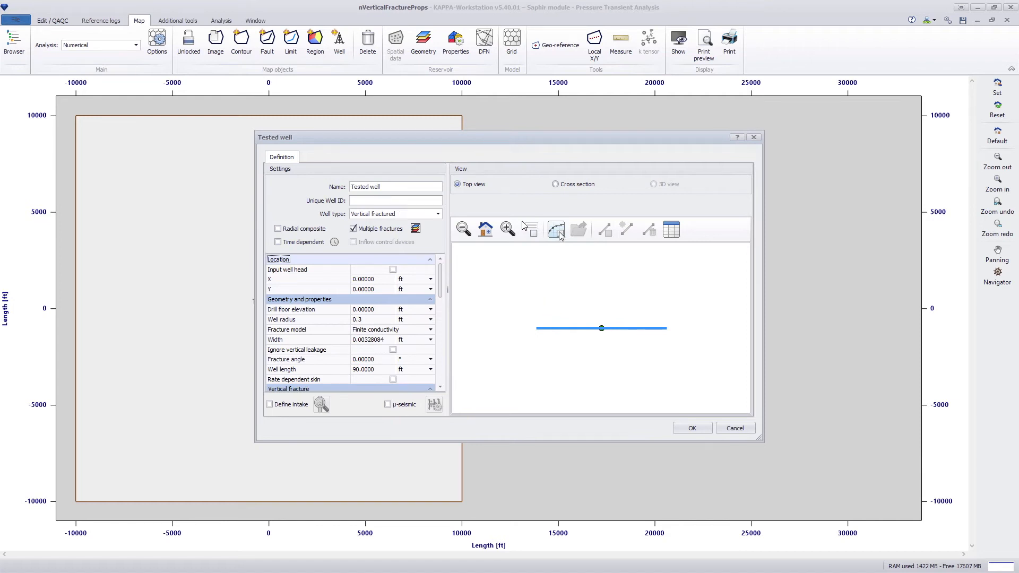
click(568, 185)
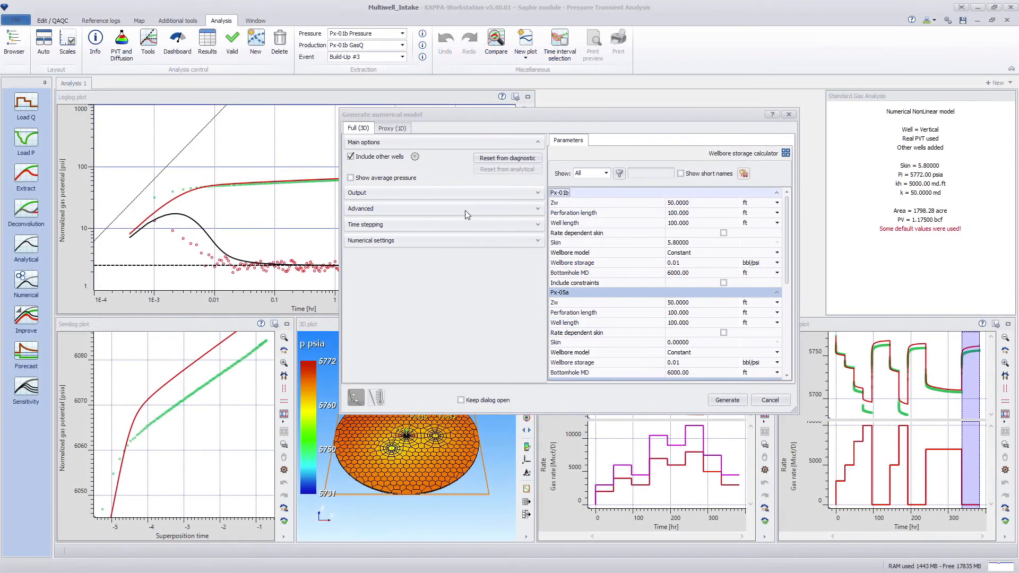
Inspect the other wells settings of the Multiwell_Intake numerical model and the f(MD) pressure drop model of Well #1's intake in CSG_Intake
click(415, 156)
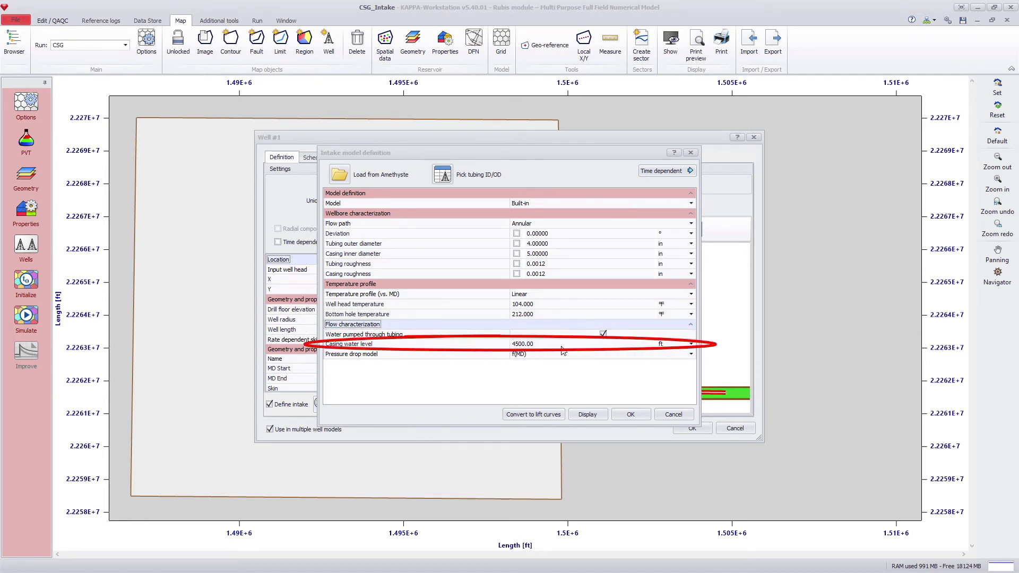
click(625, 354)
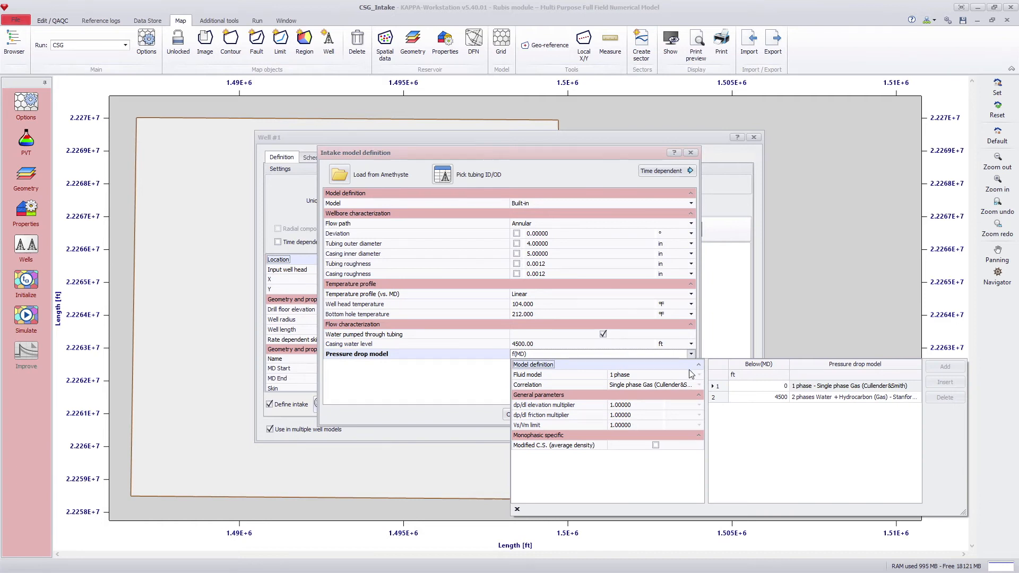
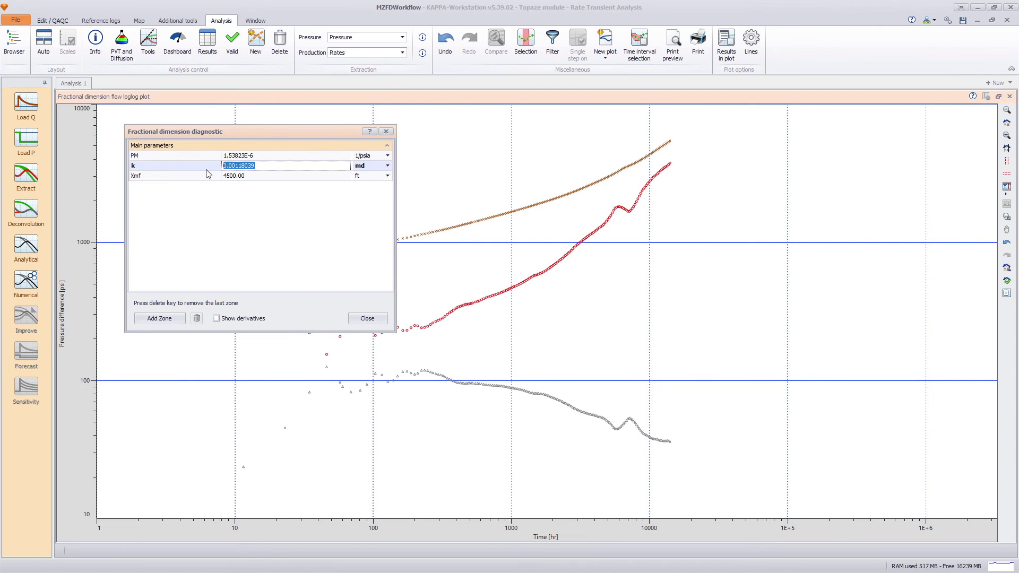
Set k to 5e-4 md and Xmf to 15000 ft in the fractional dimension diagnostic, then move the dialog aside and enlarge it
text(5e-4)
key(Tab)
text(15000)
key(Return)
drag(219, 132, 792, 119)
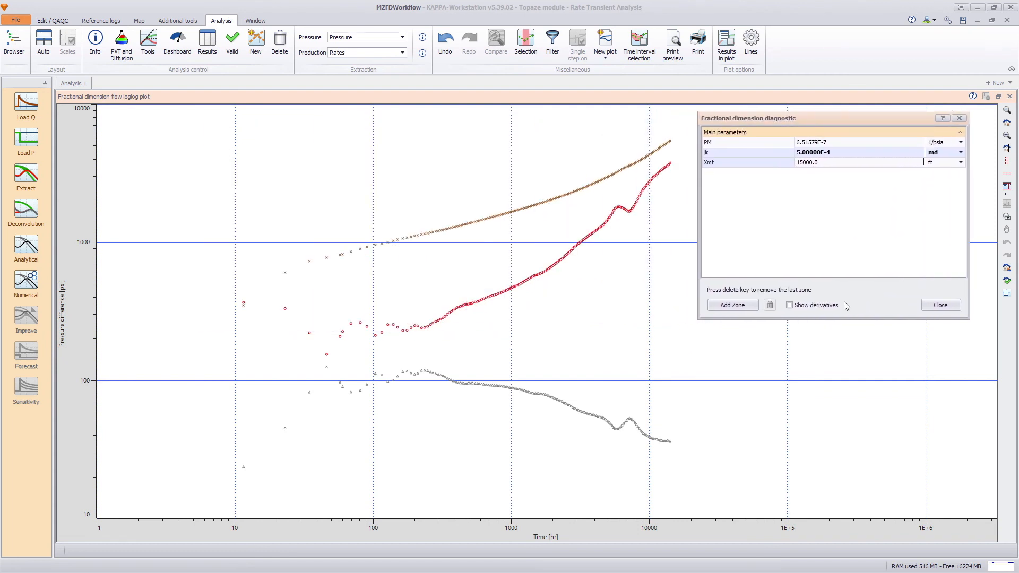
drag(845, 320, 839, 457)
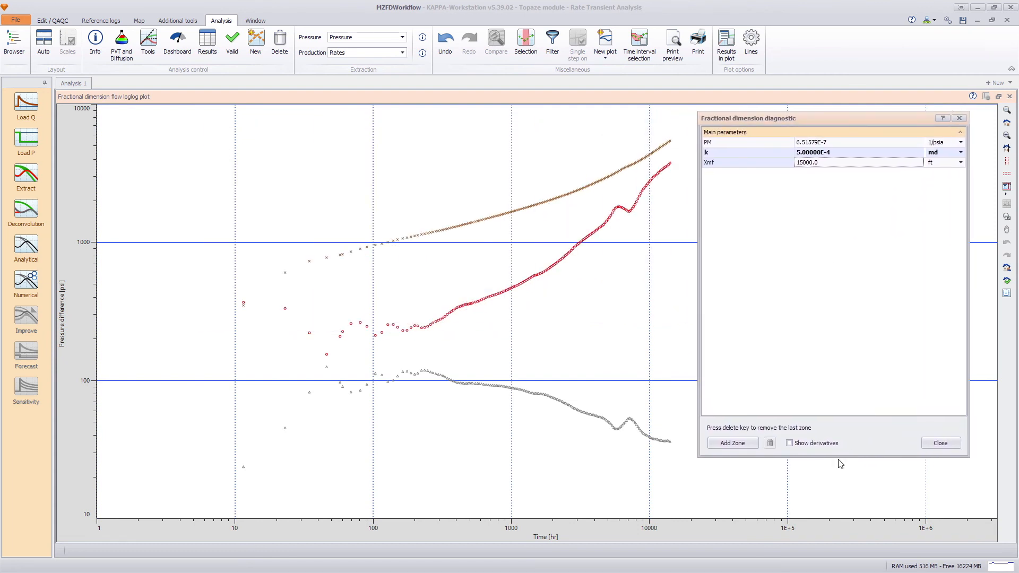
Add the first diagnostic zone and fit its line to the early pressure data, ending at about 1715 hr with a slope of about 0.23
click(732, 443)
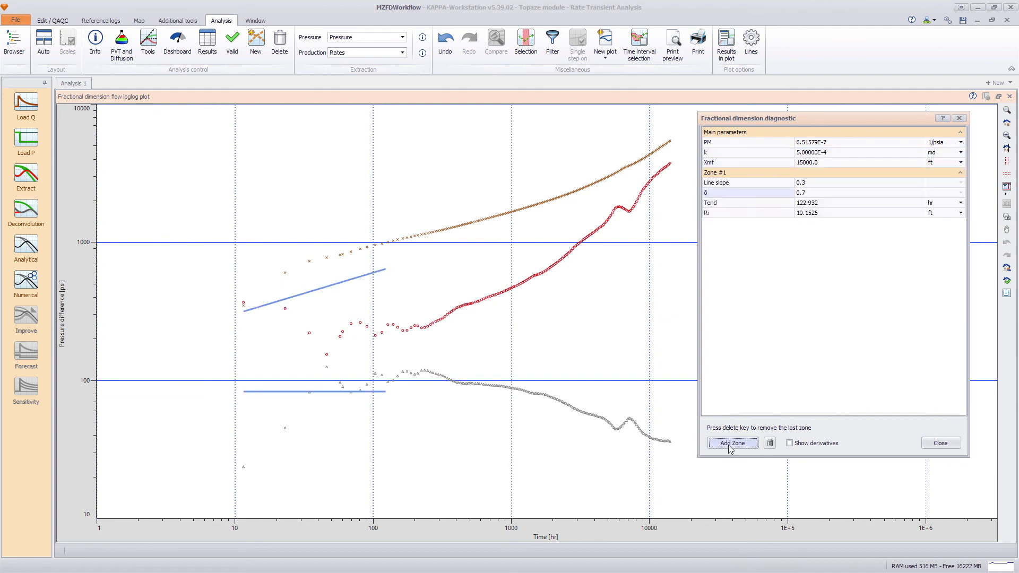
click(298, 302)
drag(298, 303, 331, 282)
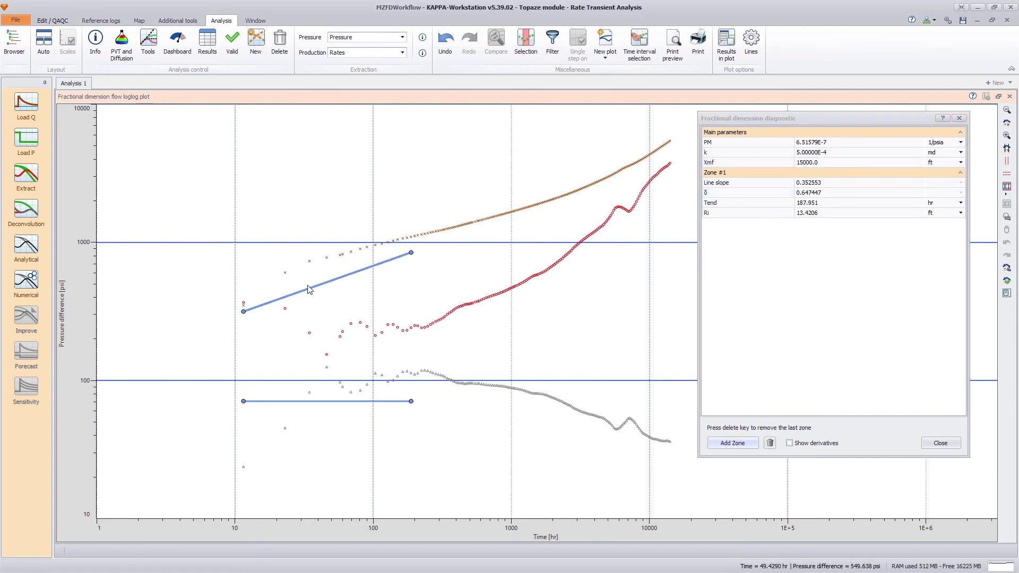
drag(243, 312, 377, 246)
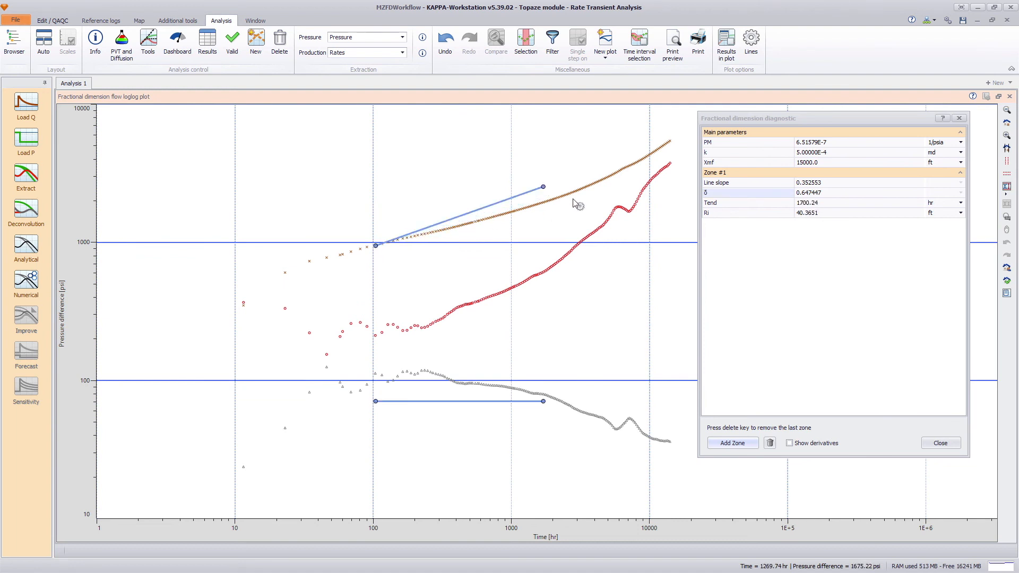
drag(543, 188, 544, 206)
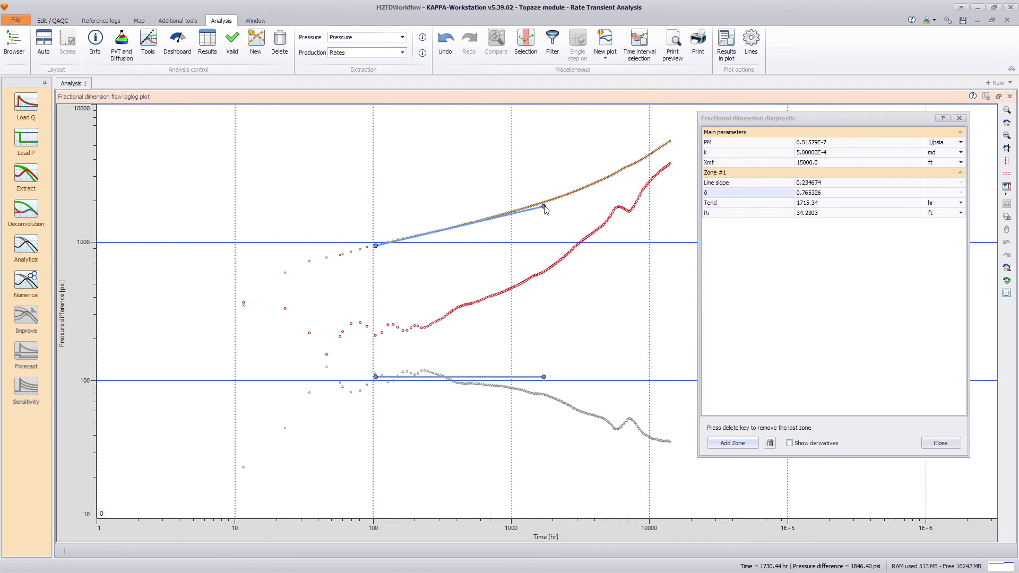
Add two more zones and fit their lines to the pressure data, ending at about 9931 hr and 31231 hr with slopes about 0.46 and 0.82
click(732, 443)
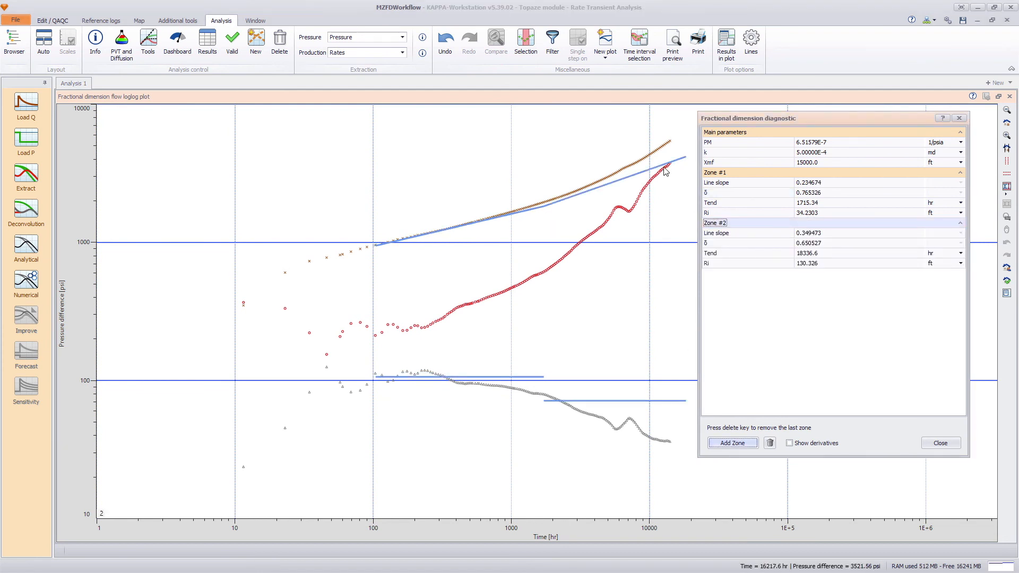
drag(686, 156, 650, 159)
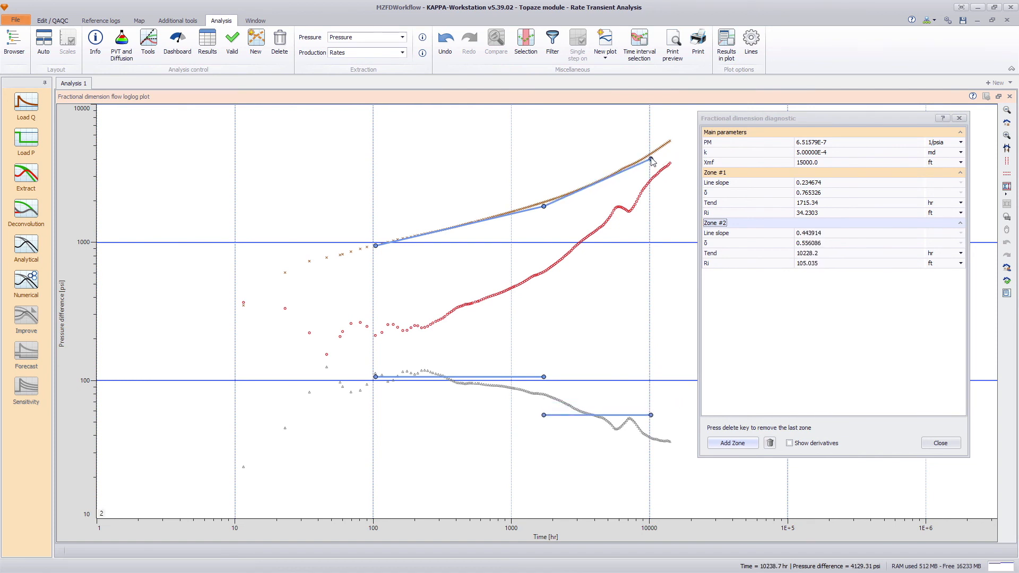
click(732, 442)
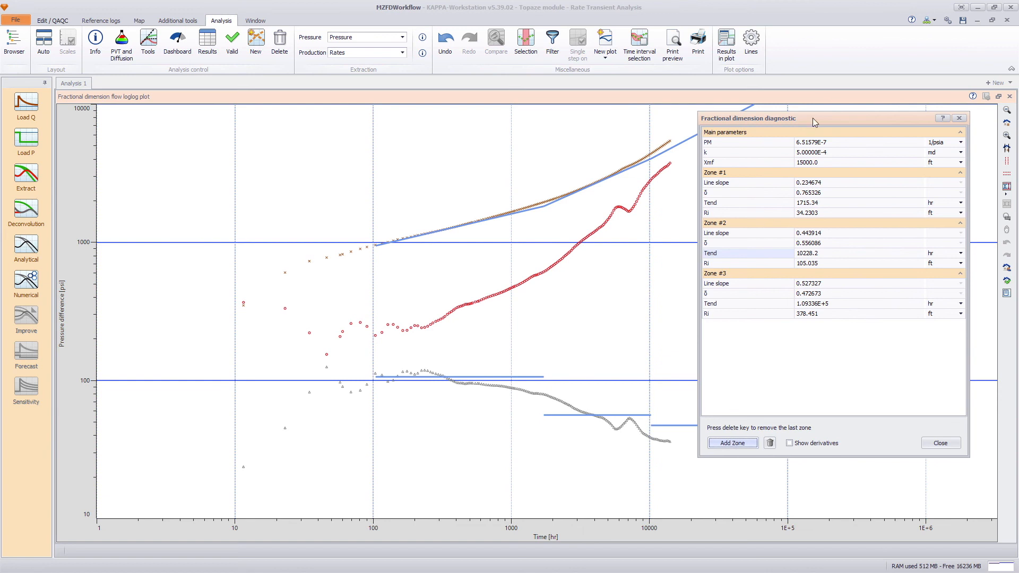
drag(812, 118, 815, 161)
click(1007, 110)
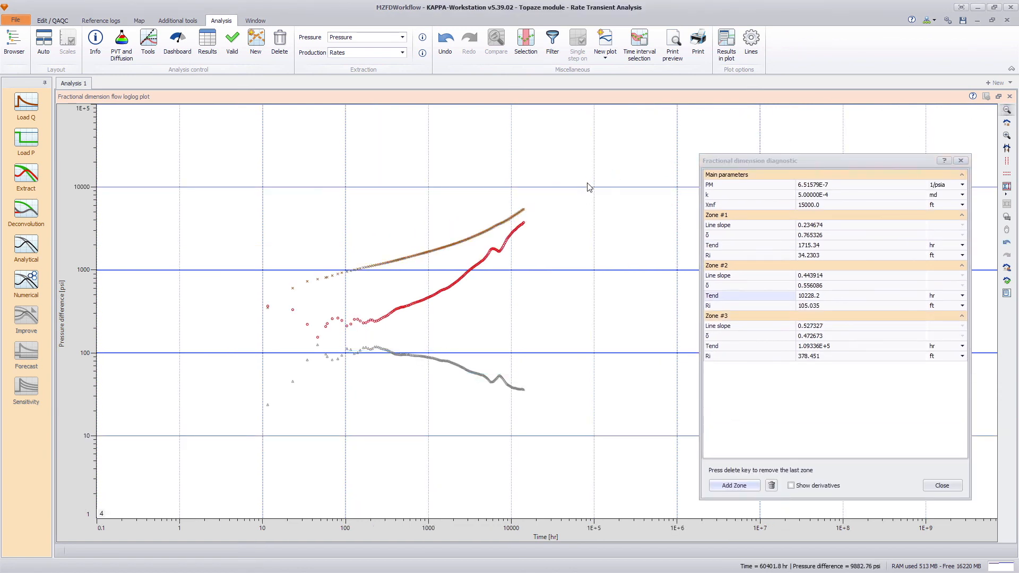
drag(598, 177, 553, 188)
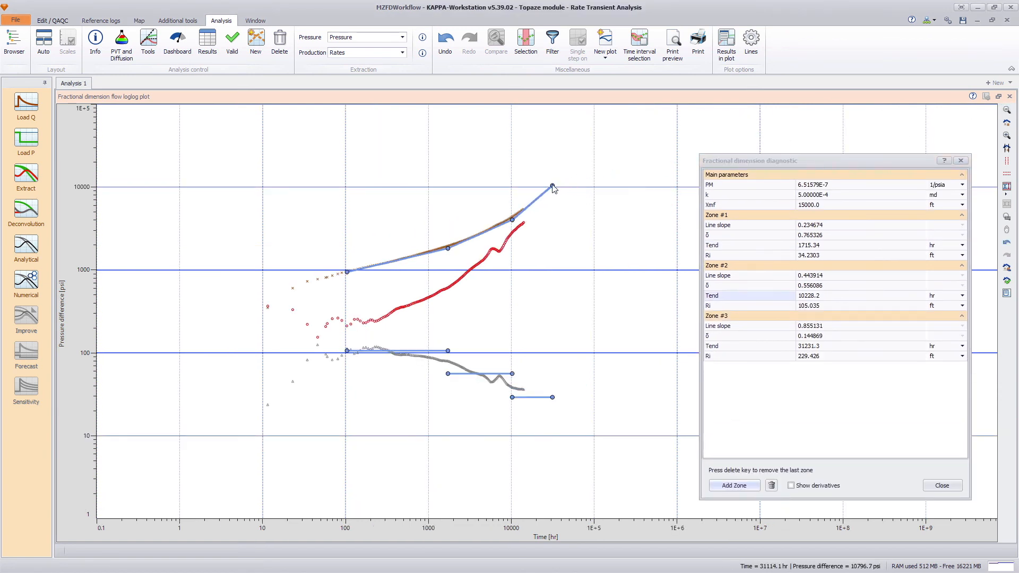
drag(512, 220, 512, 221)
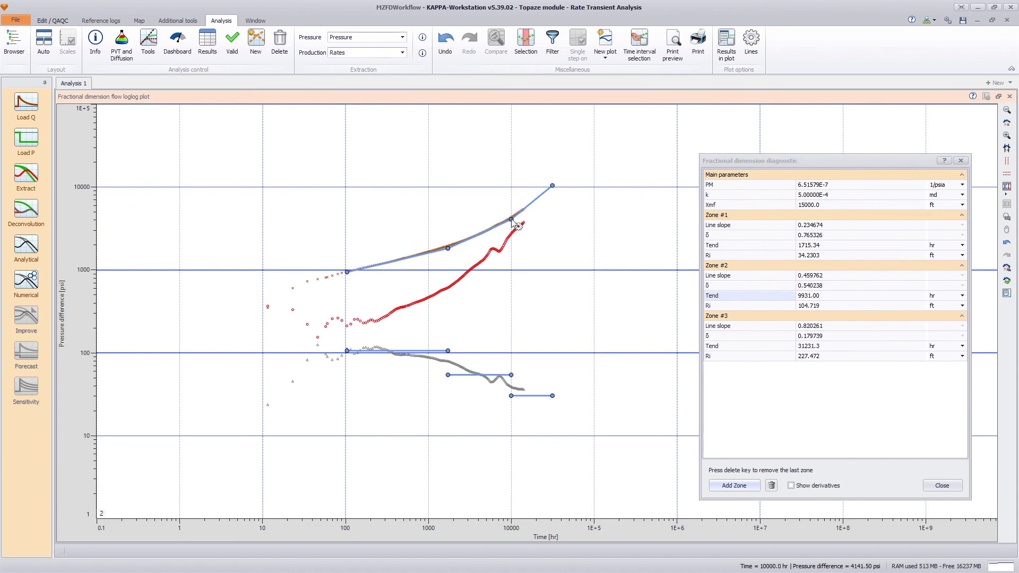
Show the zone derivatives, close the fractional dimension diagnostic and restore the plot to its place in the analysis layout
click(796, 488)
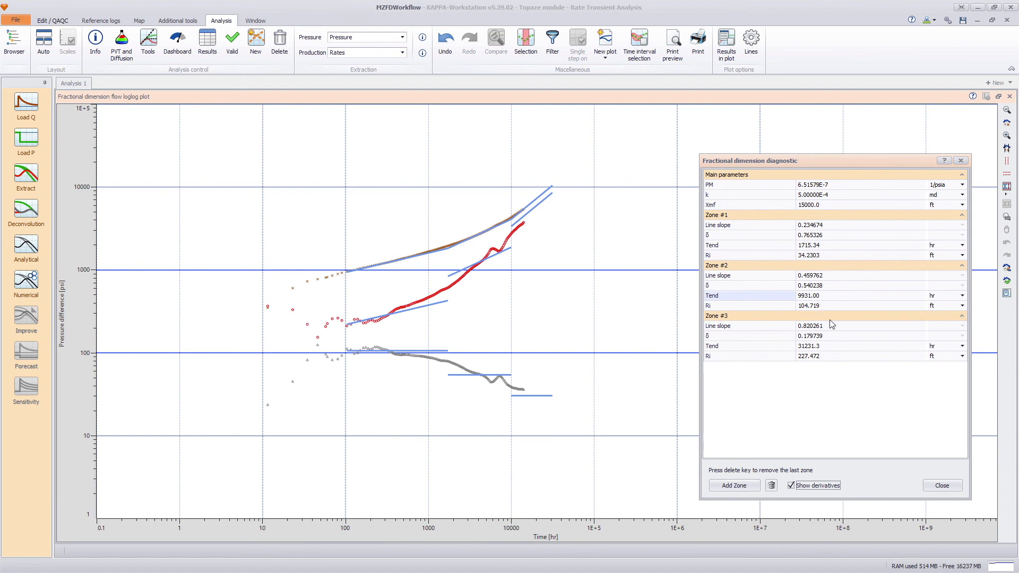
click(936, 486)
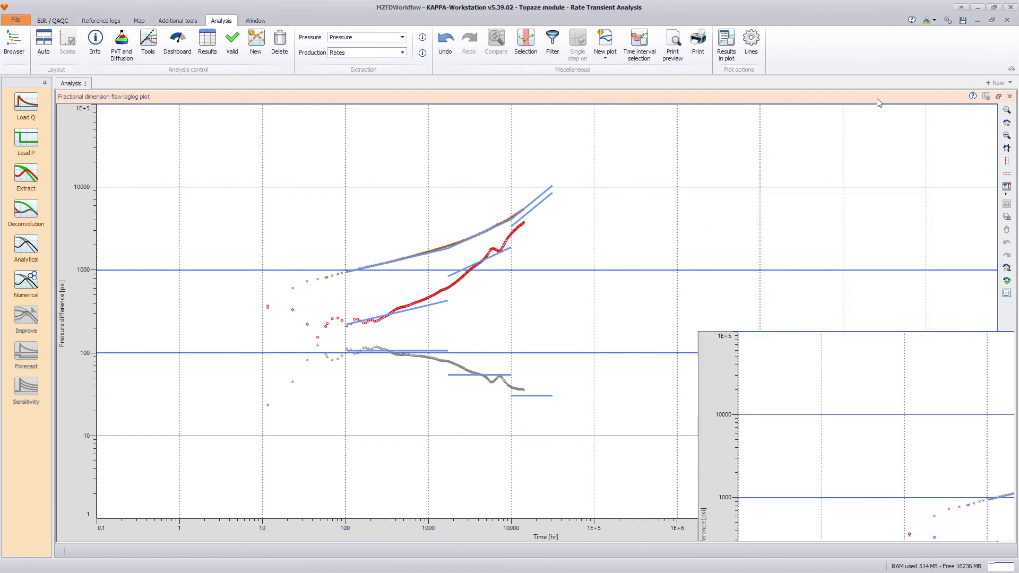
double_click(877, 98)
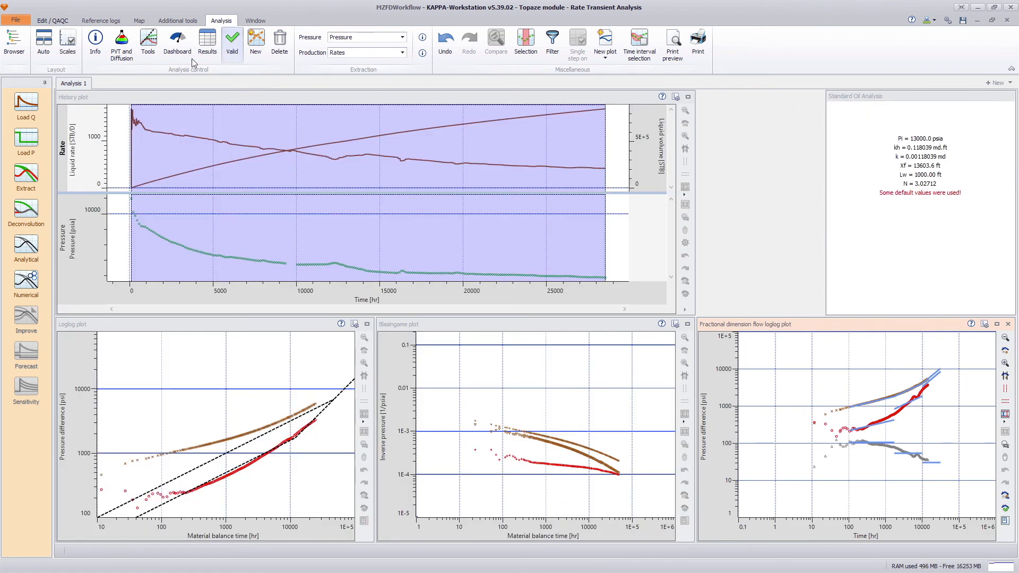
Generate an analytical model from the Fractional dimension flow loglog plot results and review its Multi-zone fractional dimension proxy settings
click(179, 53)
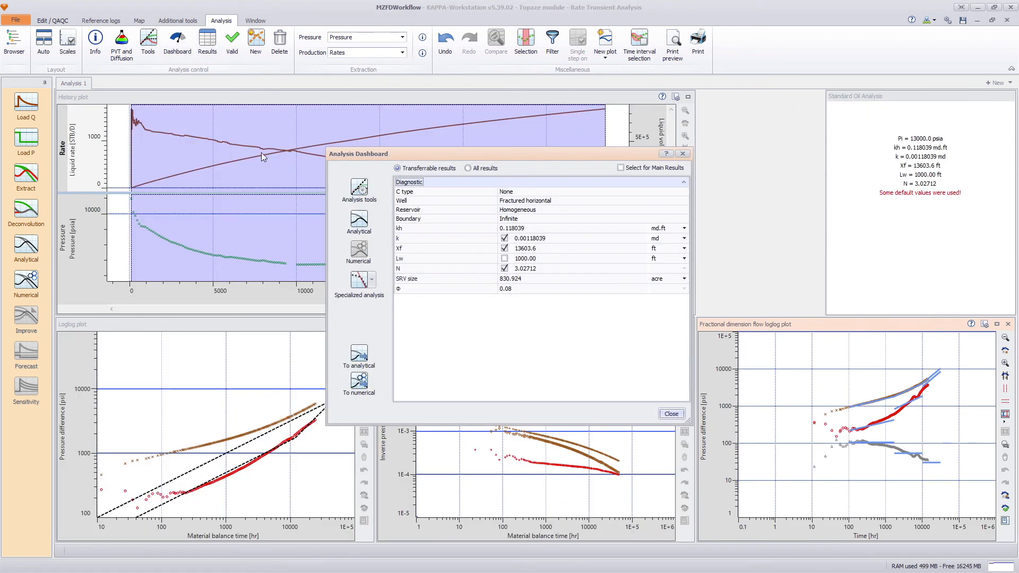
click(372, 279)
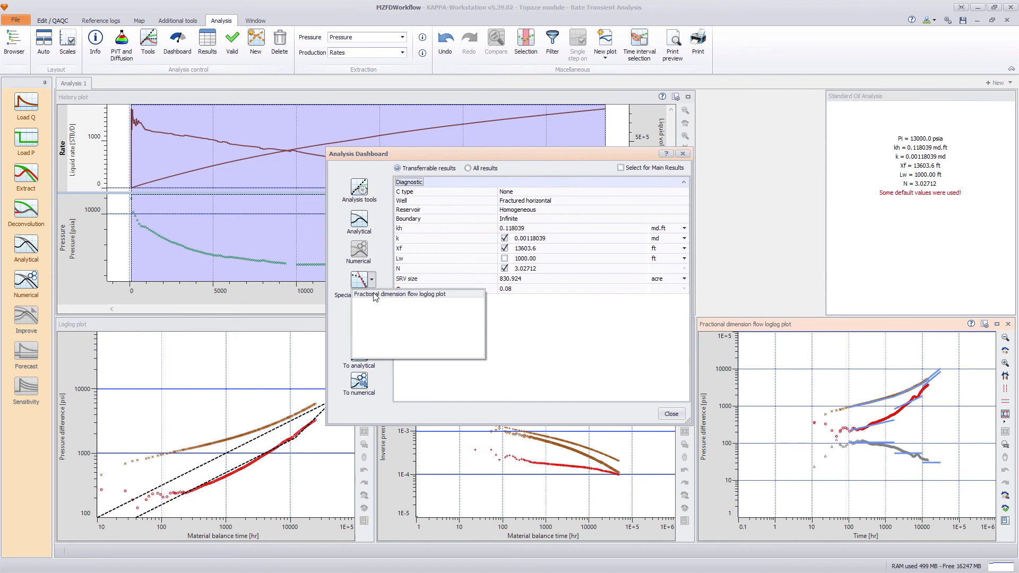
click(374, 295)
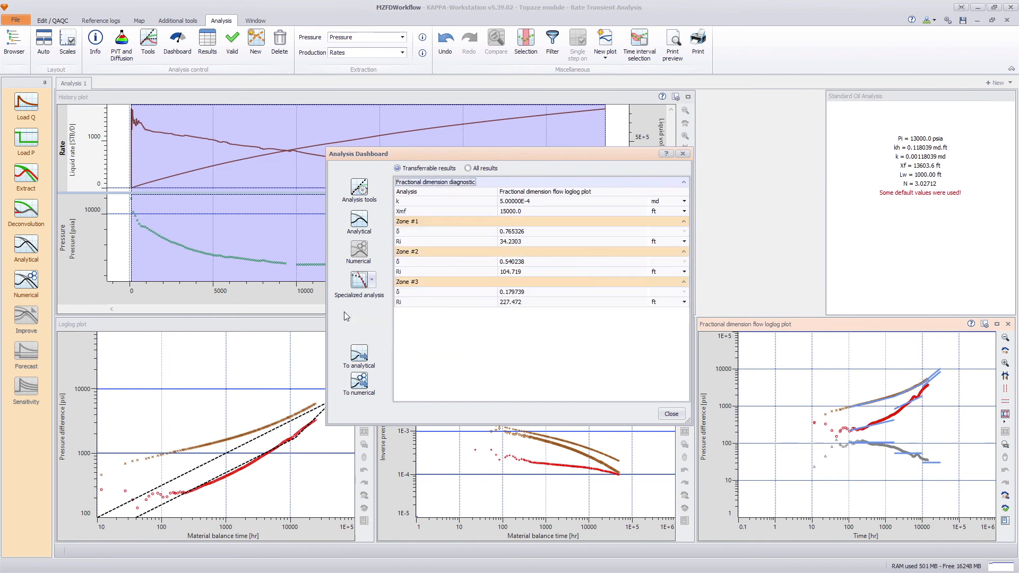
click(360, 359)
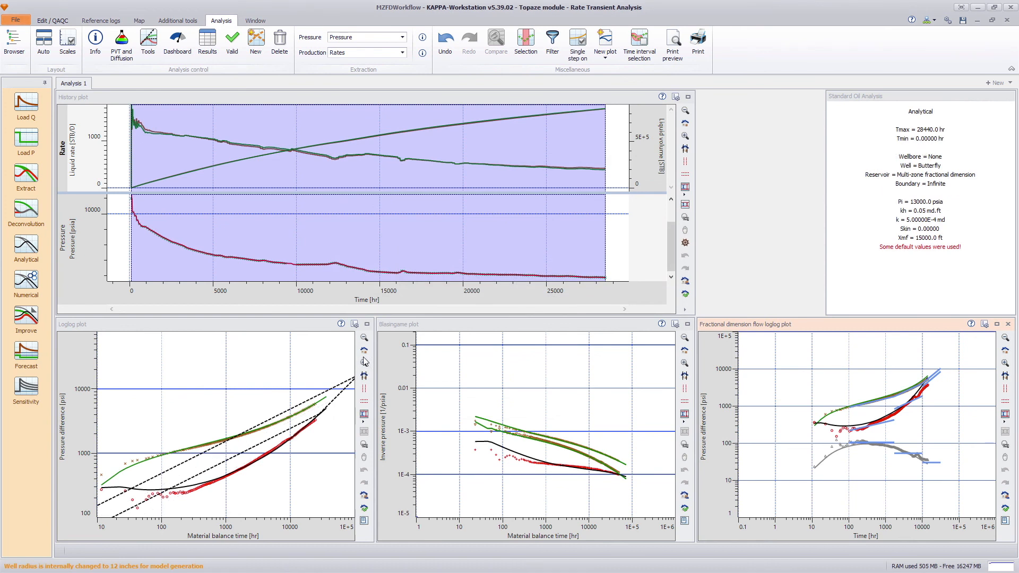
click(33, 249)
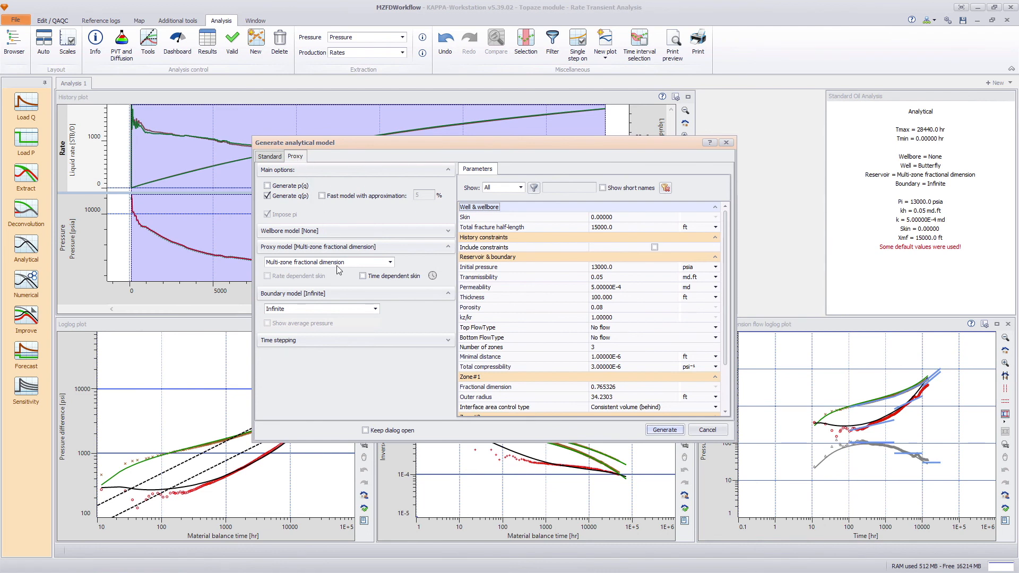
click(709, 430)
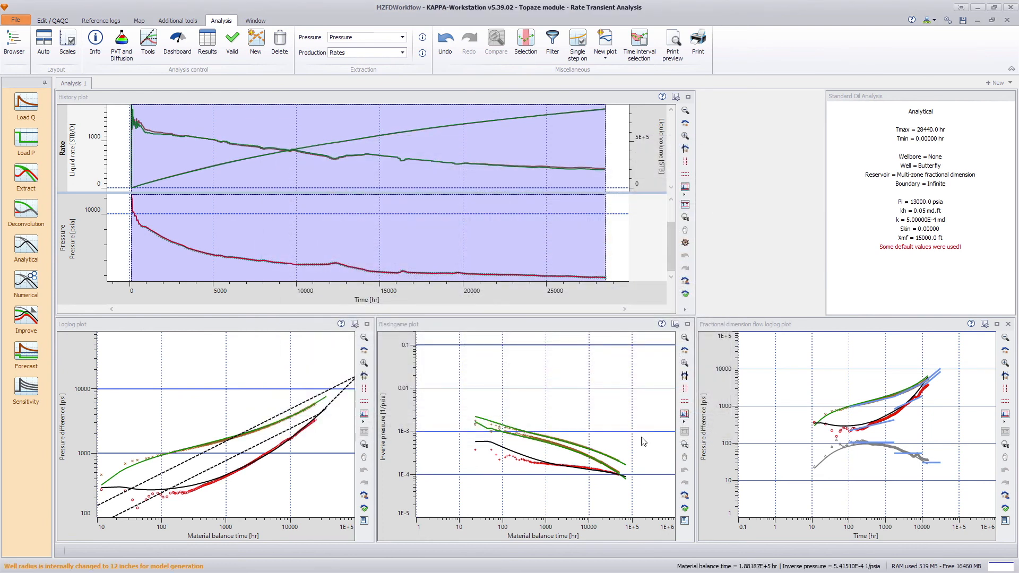
Transfer the analytical model's results from the analysis dashboard to a numerical model
click(177, 46)
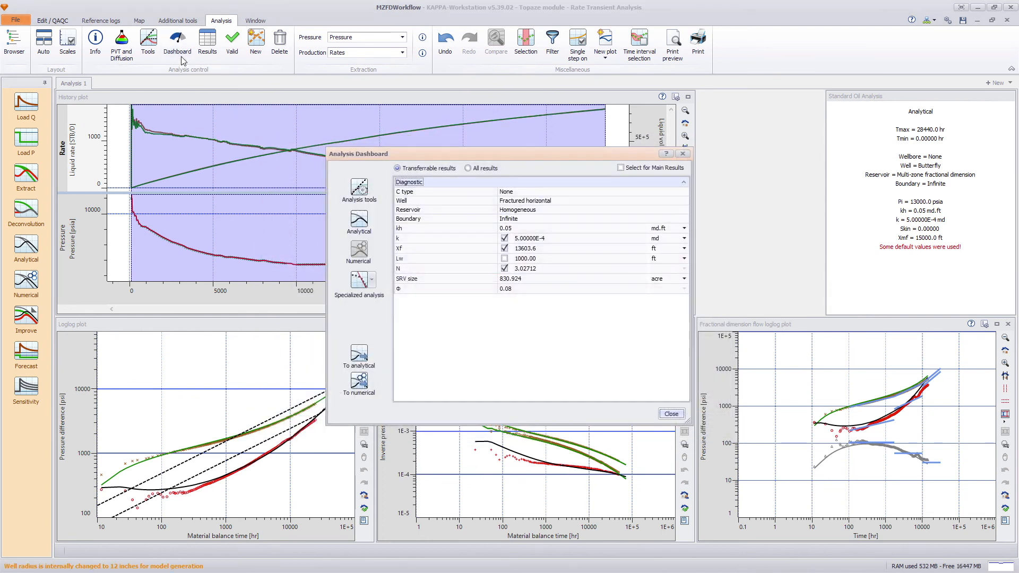
click(356, 216)
click(361, 382)
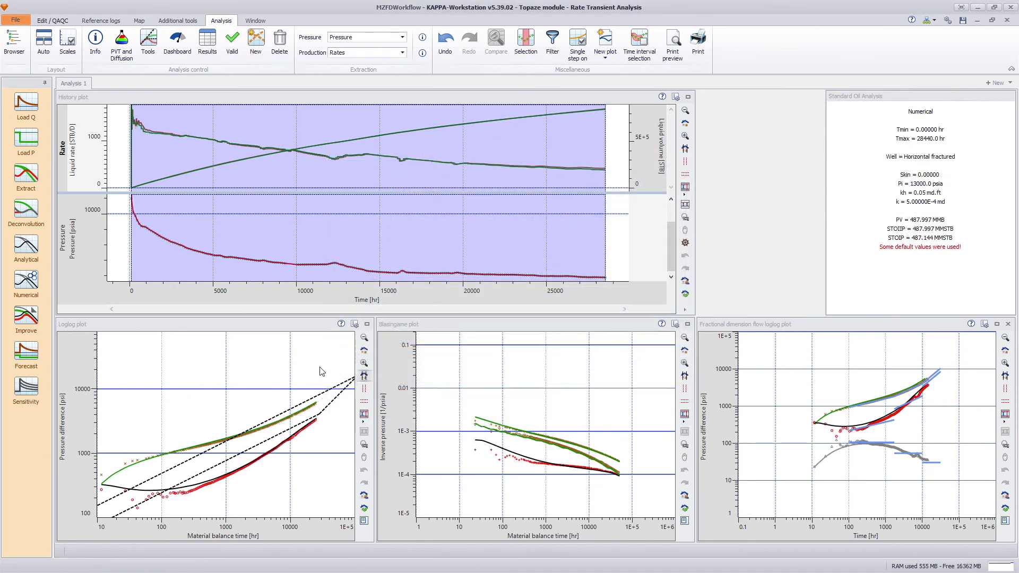
Review the Proxy (1D) Butterfly settings and parameters of the numerical model without regenerating it
click(25, 284)
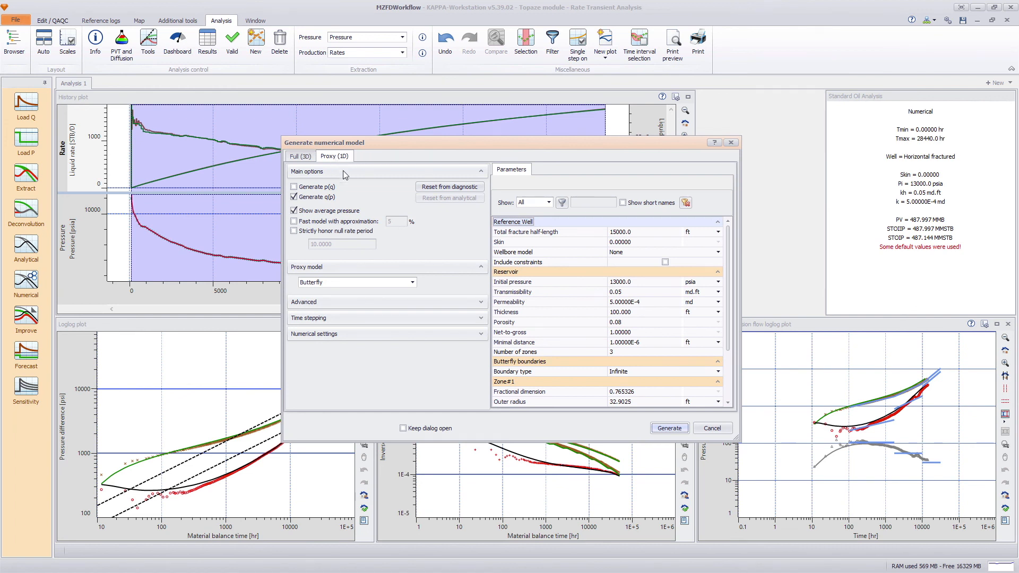
click(332, 285)
click(333, 286)
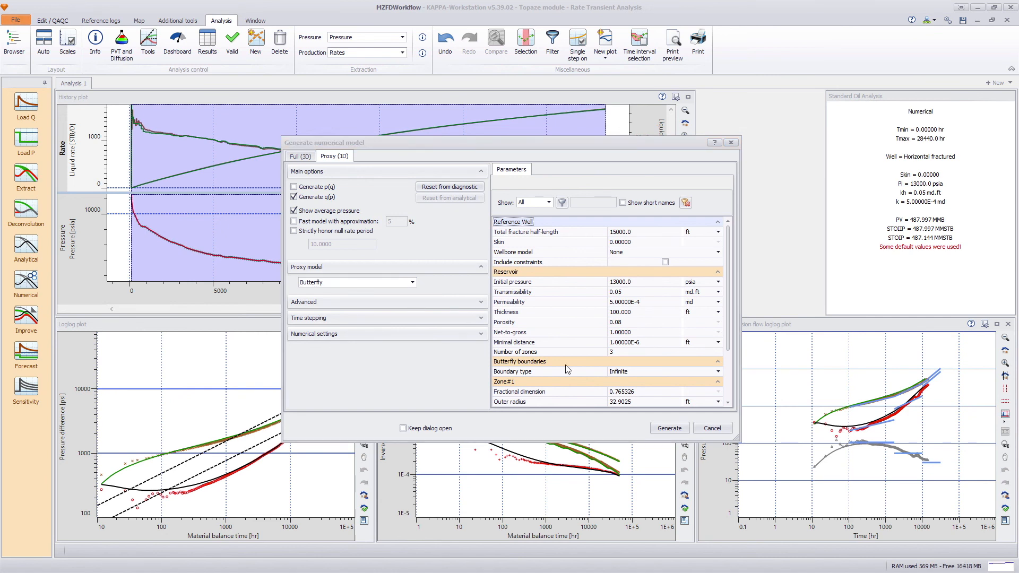
click(712, 428)
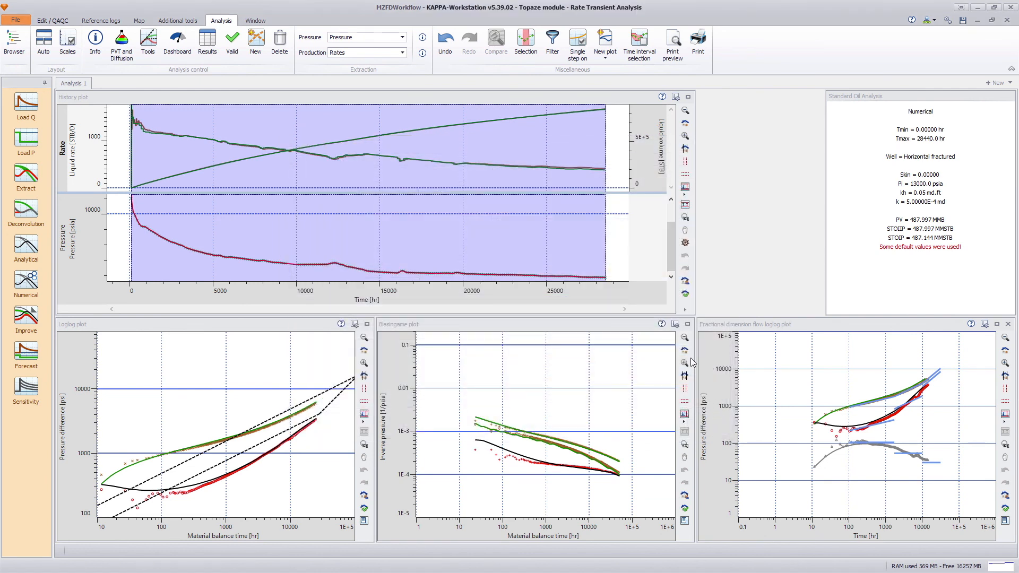
Add a Cumulative loglog plot to the rate transient analysis
click(608, 52)
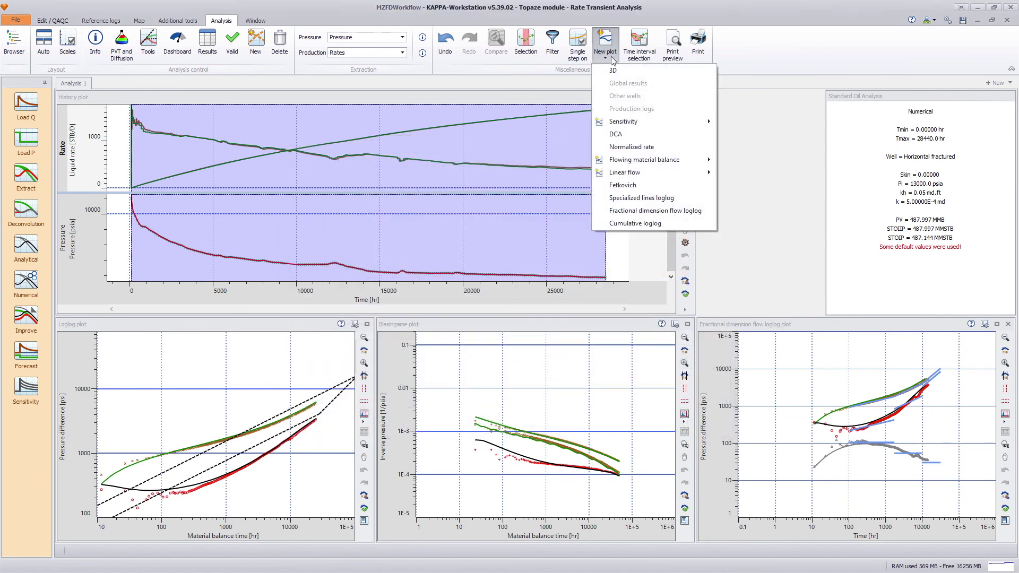
click(664, 223)
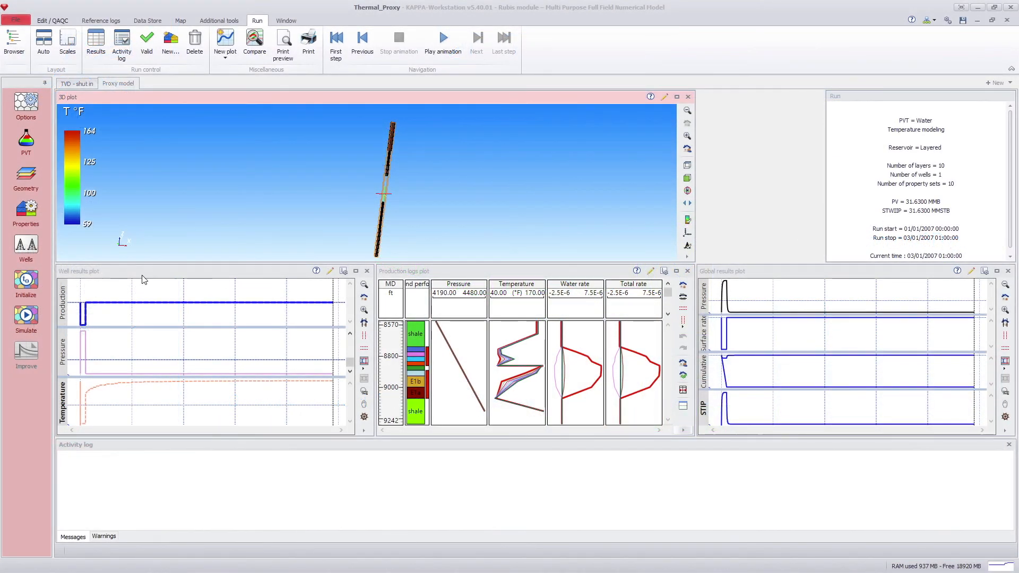
In the Rubis Thermal_Proxy document, initialize the Proxy model run with the proxy model enabled and Well#1's external radius set to 850 ft
click(26, 281)
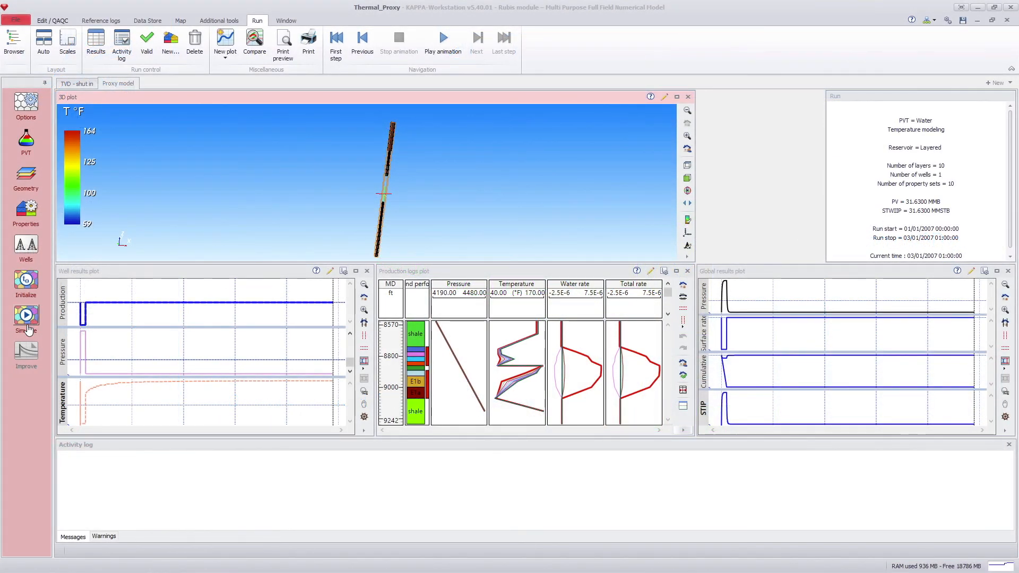
click(346, 412)
double_click(520, 290)
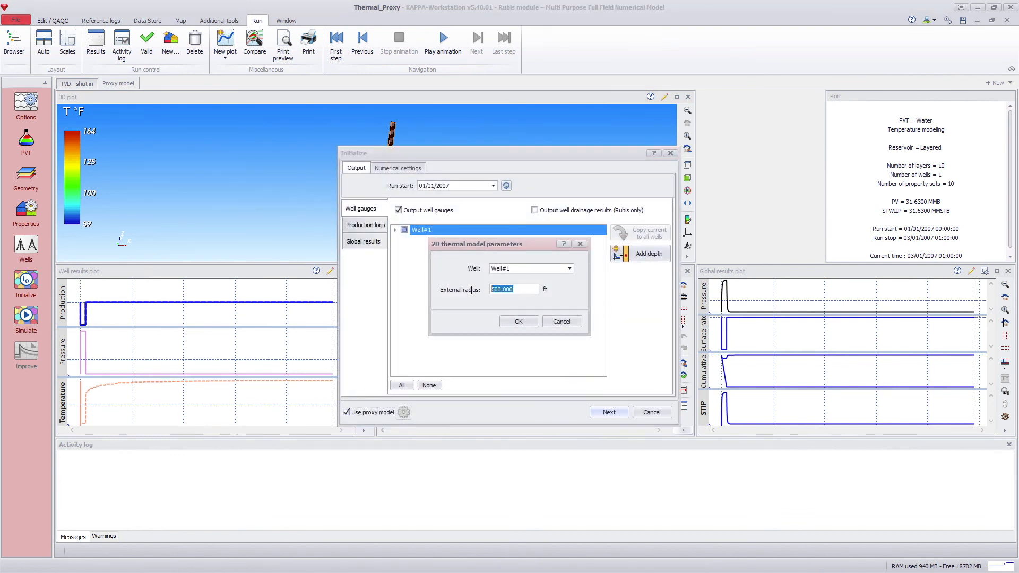
text(85)
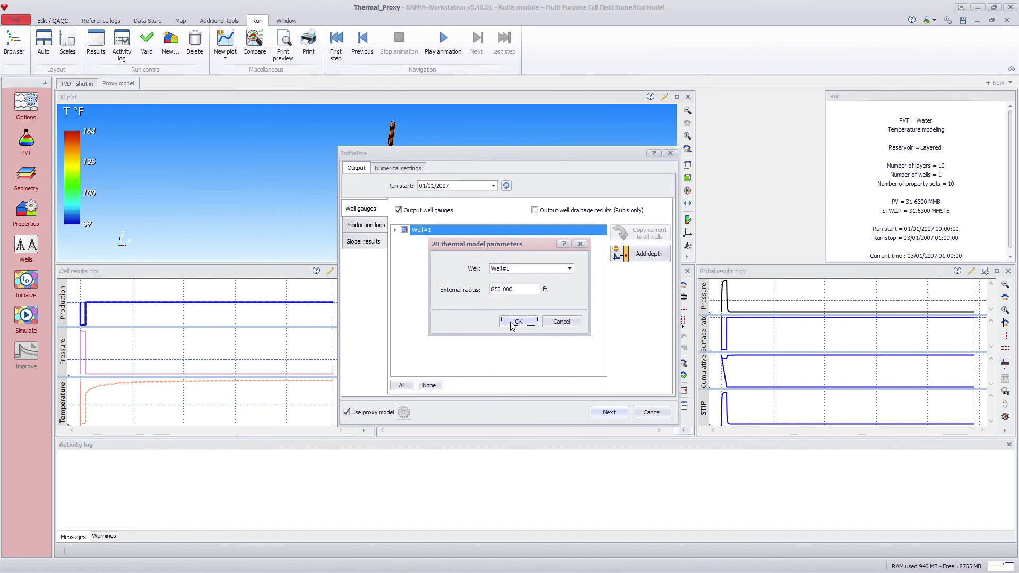
click(519, 321)
click(607, 412)
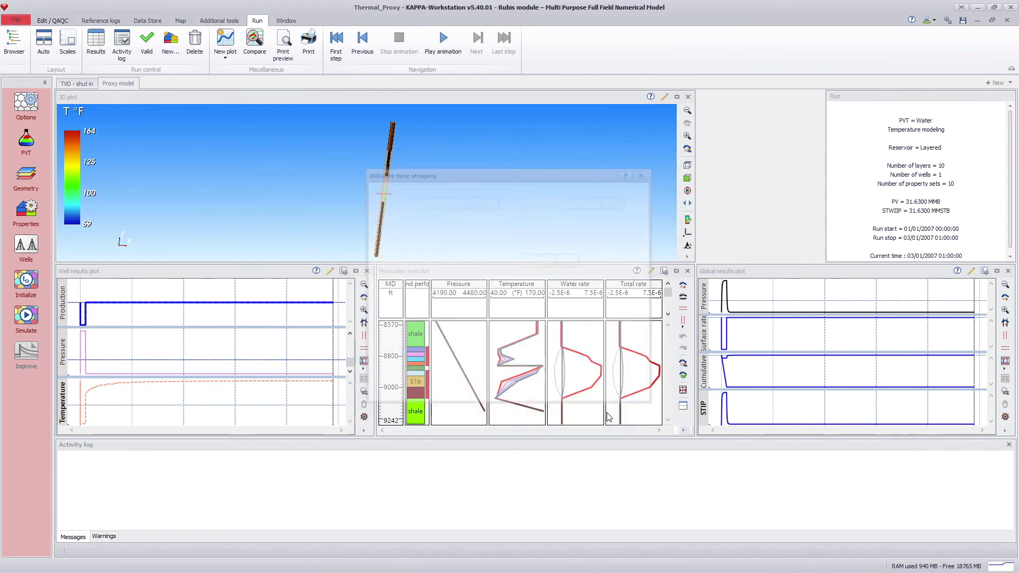
click(583, 395)
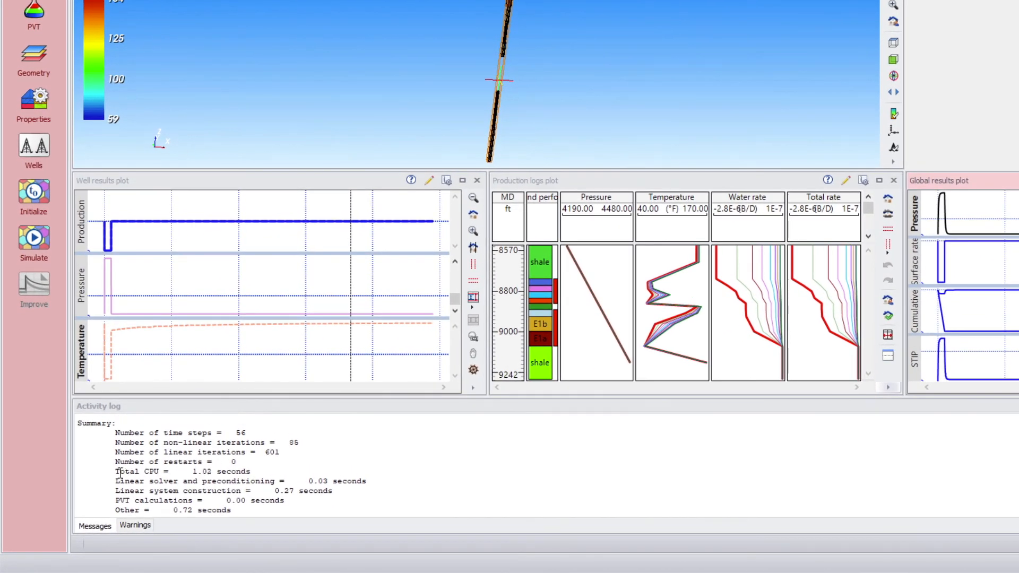
Highlight the Total CPU lines in the simulation summaries of the Proxy model and TVD - shut in runs
drag(117, 471, 251, 472)
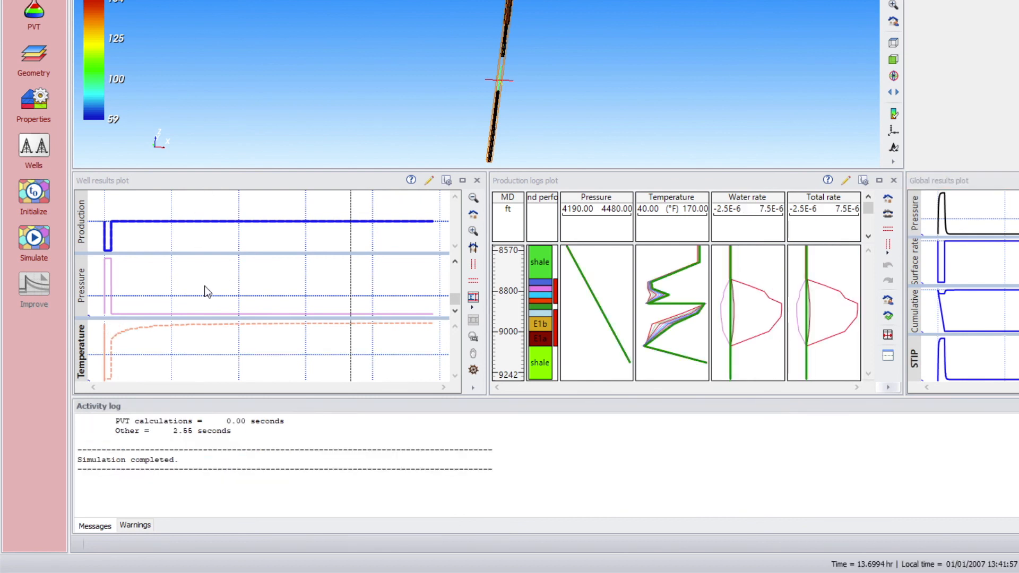
scroll(218, 463, up, 1)
drag(115, 472, 281, 475)
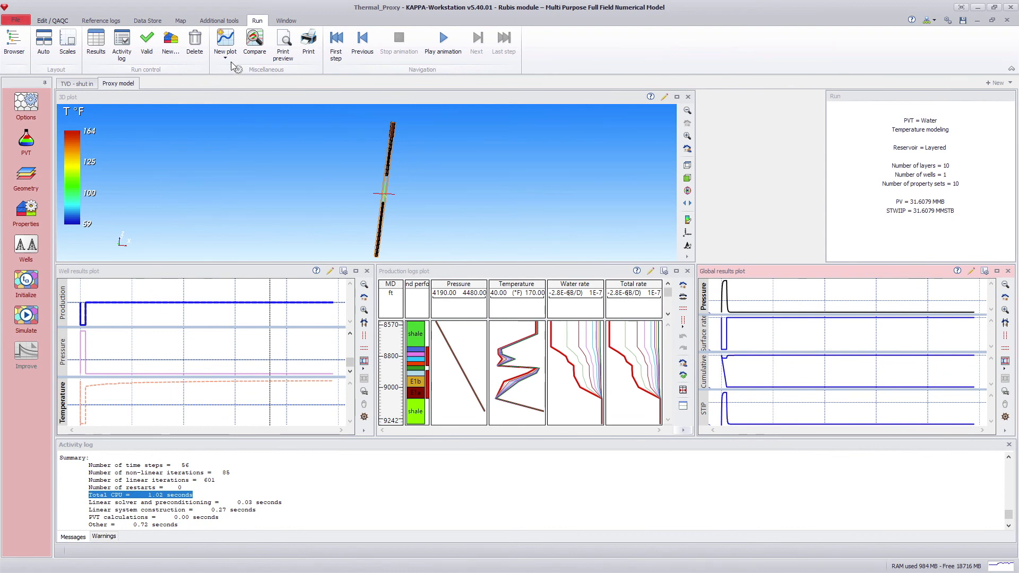
Overlay the TVD - shut in well results on the Proxy model's results and maximize the well results plot, clear of the Compare dialog
click(254, 42)
click(123, 162)
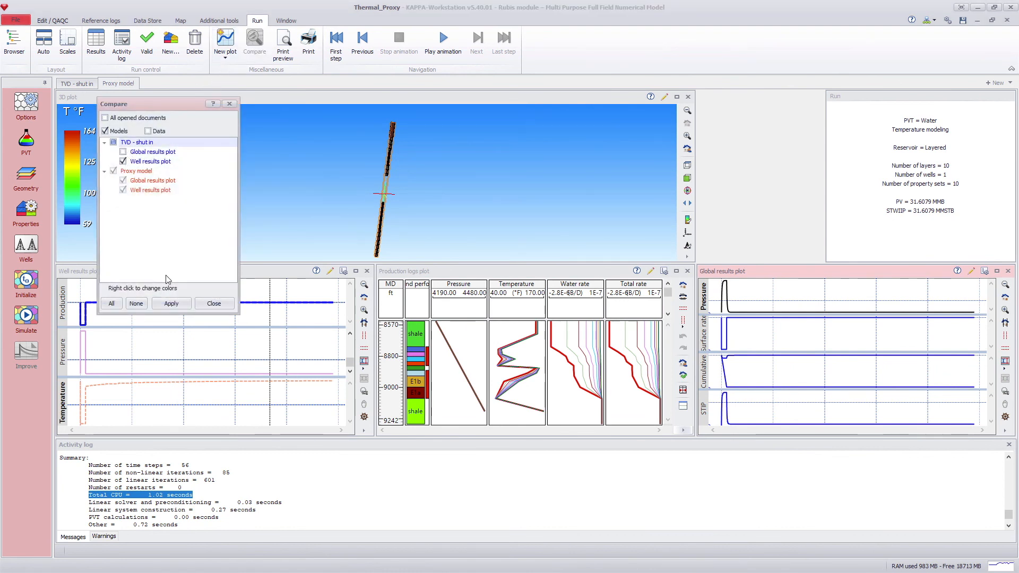
click(171, 304)
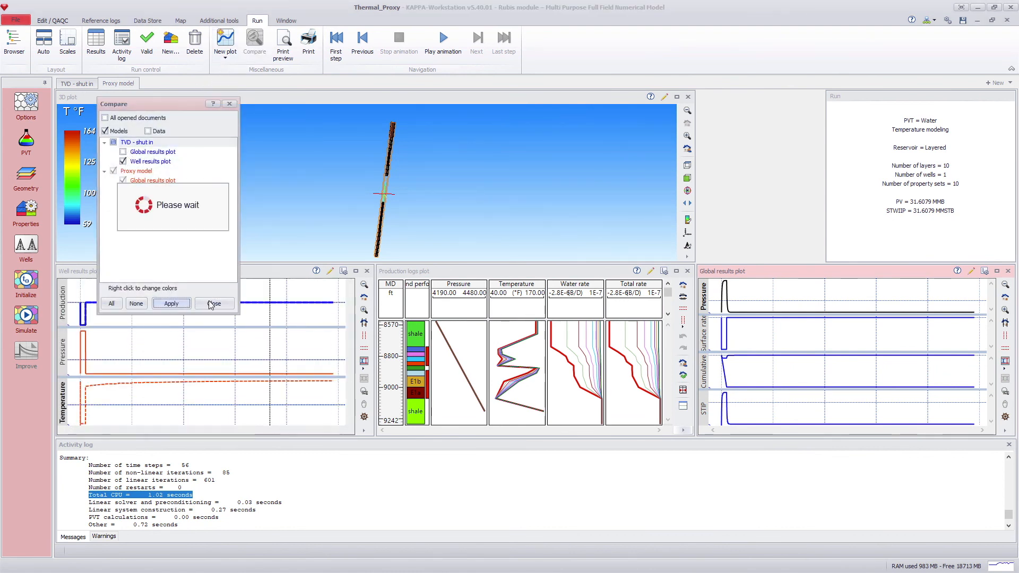
double_click(260, 272)
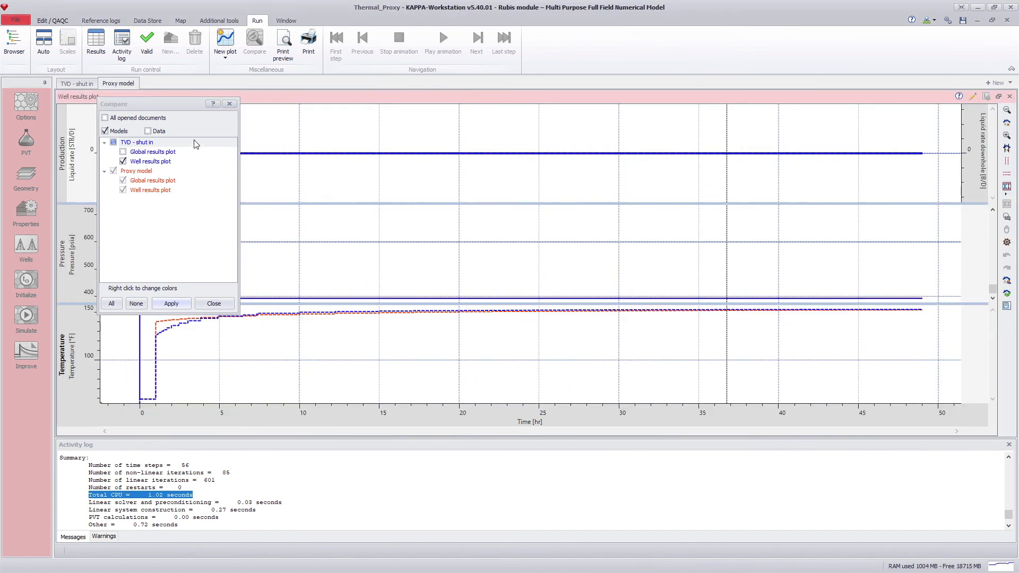
drag(201, 104, 497, 68)
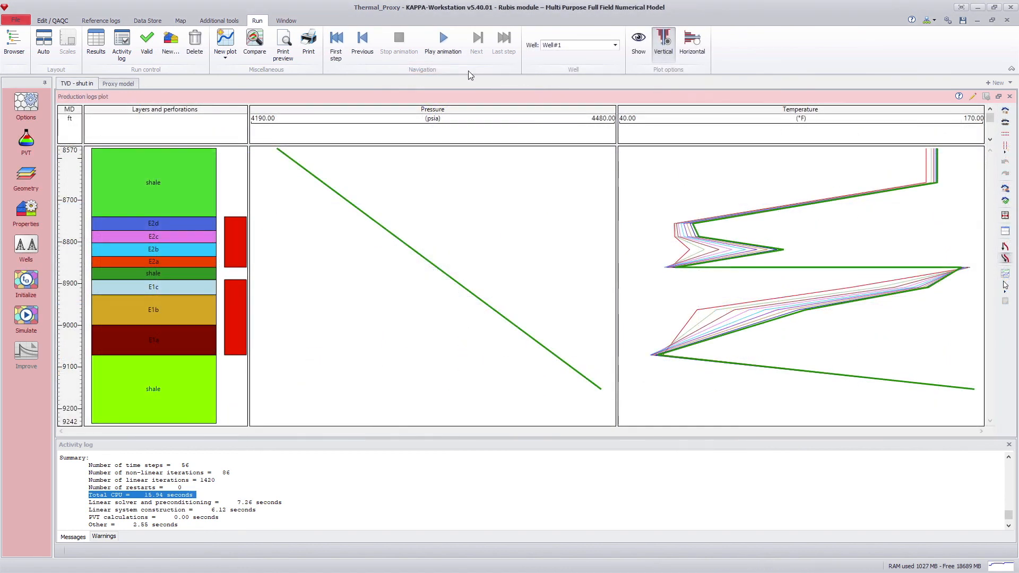
Compare the production logs temperature profiles by alternating between the Proxy model and TVD - shut in runs
click(116, 84)
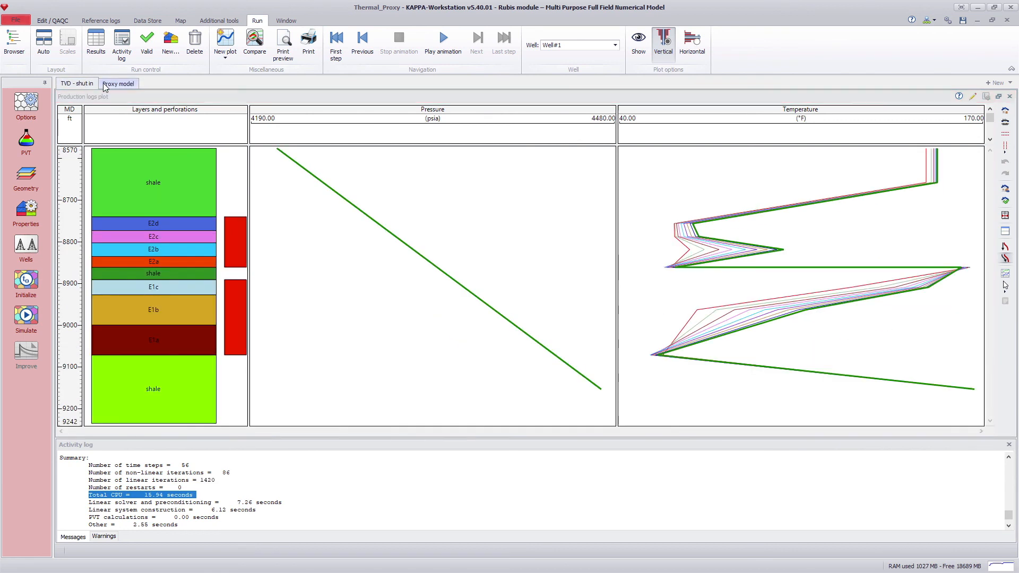
click(104, 83)
click(74, 85)
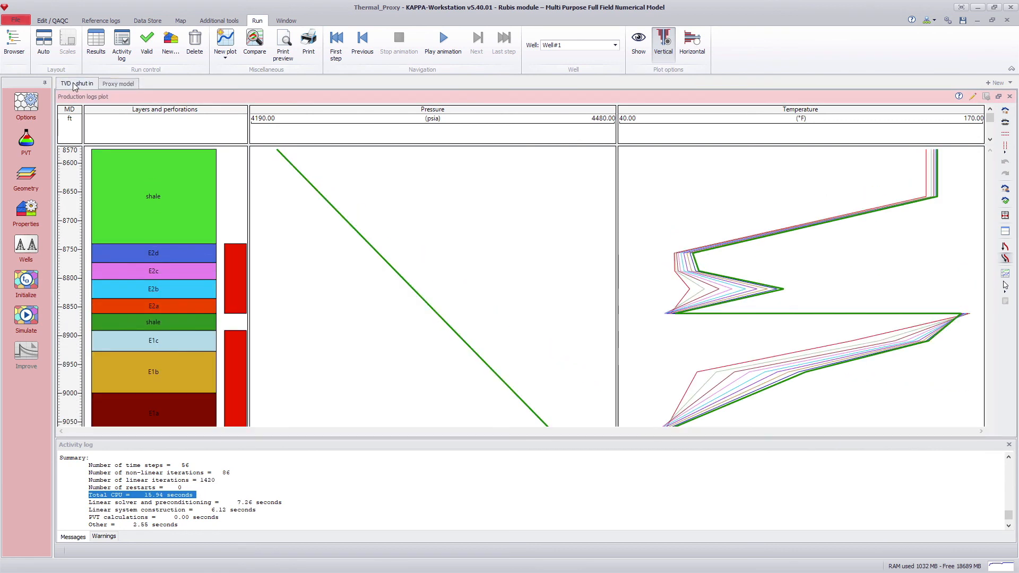